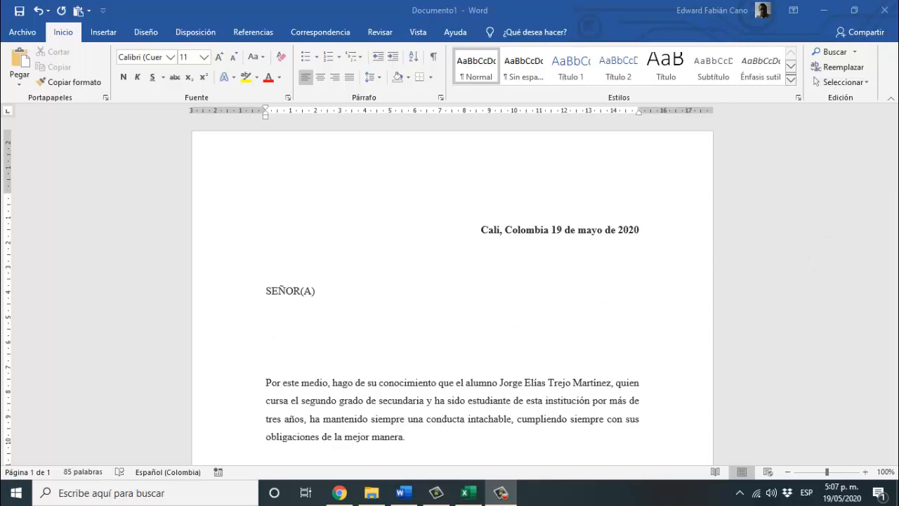
- Paste the three-line signature block under 'Atentamente,' and switch to Listado.xlsx in Excel
scroll(896, 225, "down", 5)
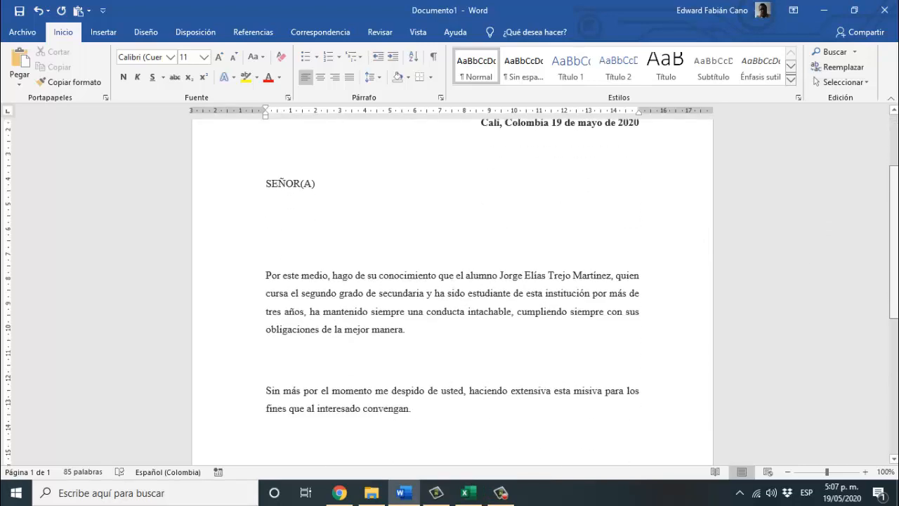
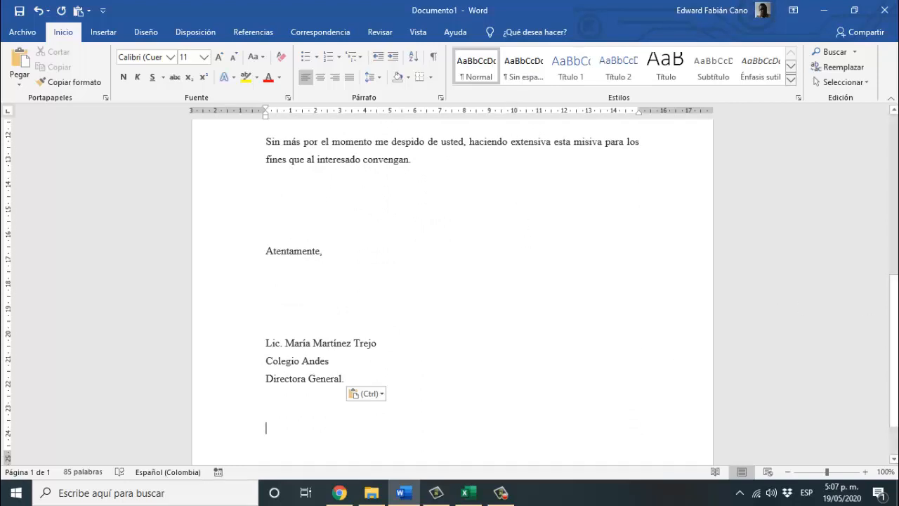
left_click_drag(895, 324, 890, 147)
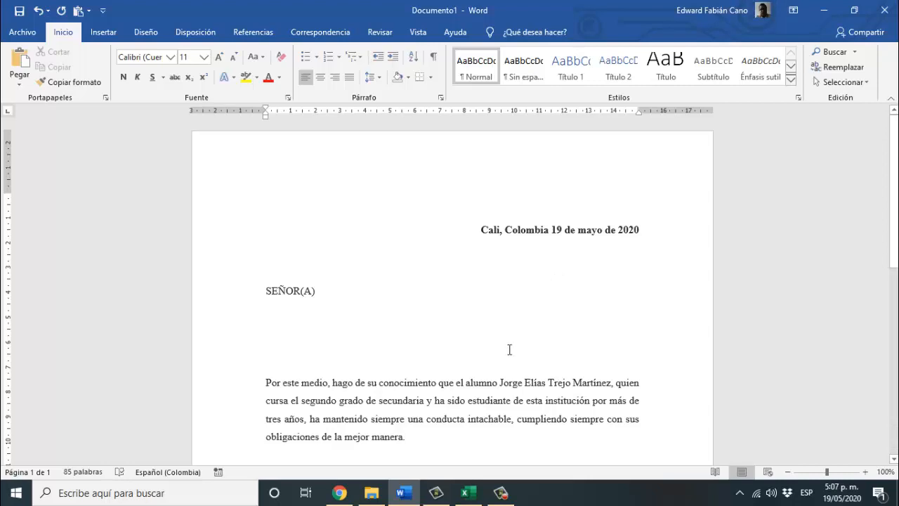
left_click(464, 493)
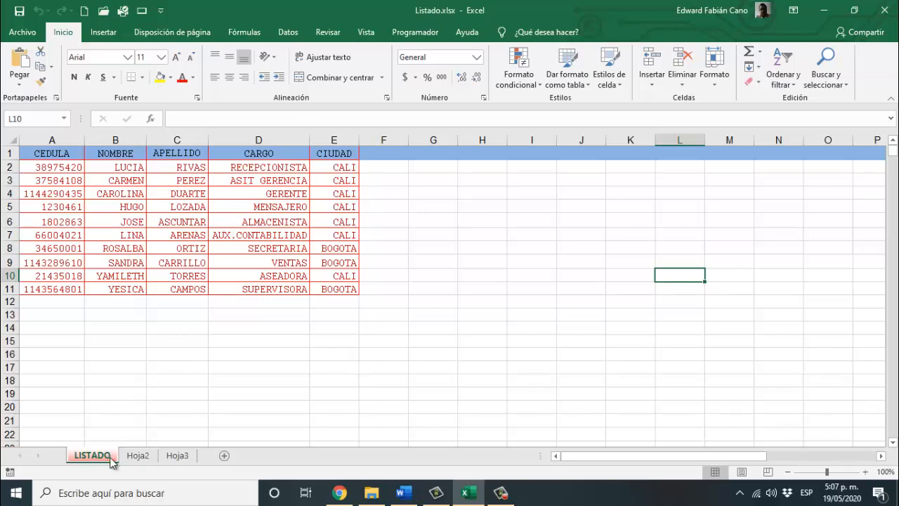
- Look through the empty Hoja2 and Hoja3 sheets, then return to the LISTADO data
left_click(136, 457)
left_click(175, 456)
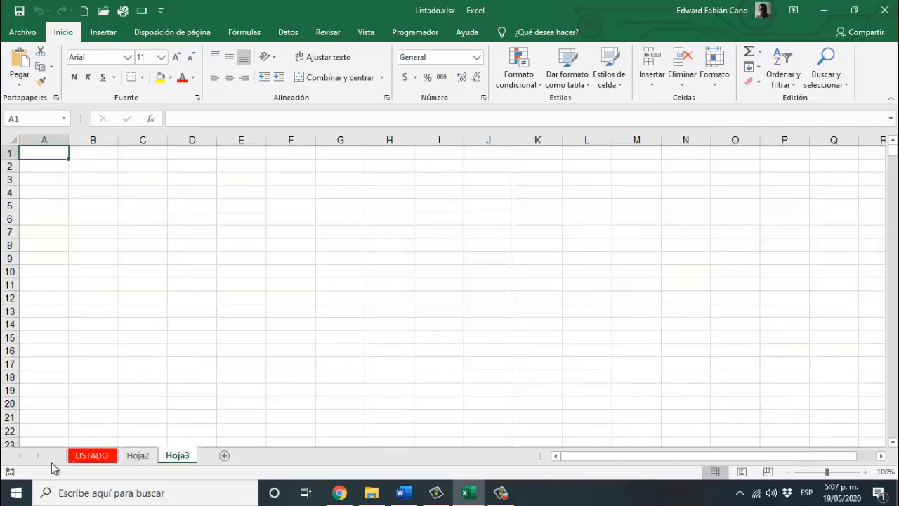
left_click(78, 457)
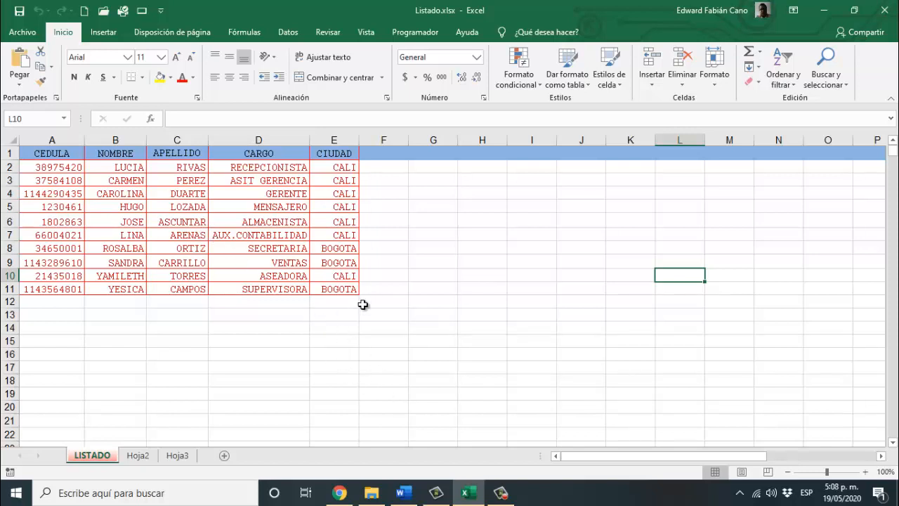
- Switch between Excel and the Word letter, ending back in Word
left_click(403, 494)
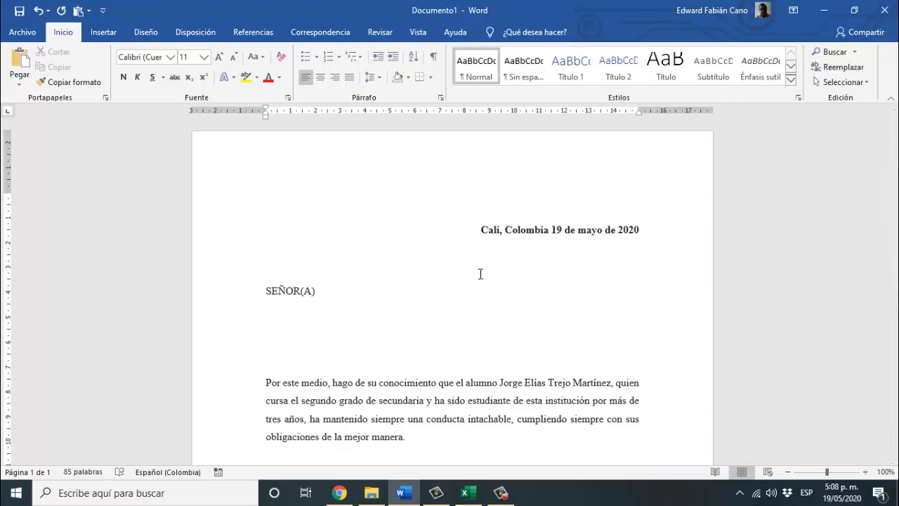
left_click(469, 492)
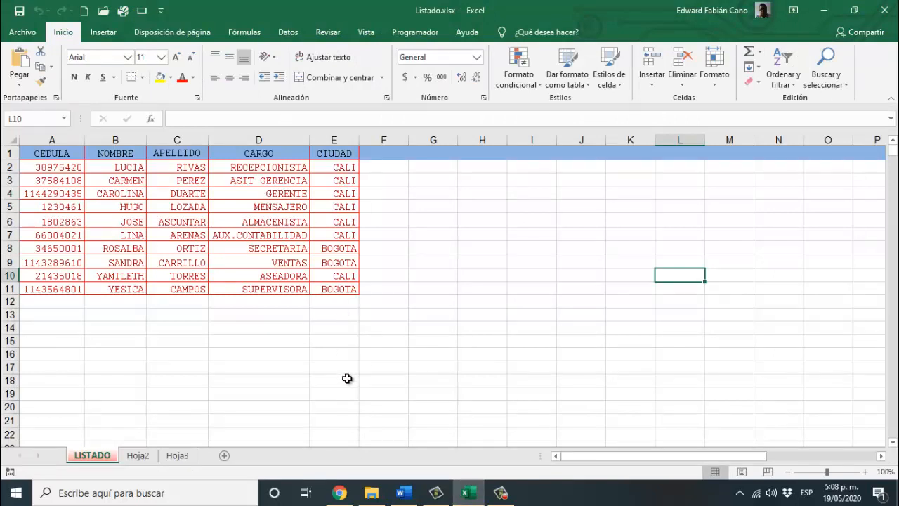
left_click(403, 492)
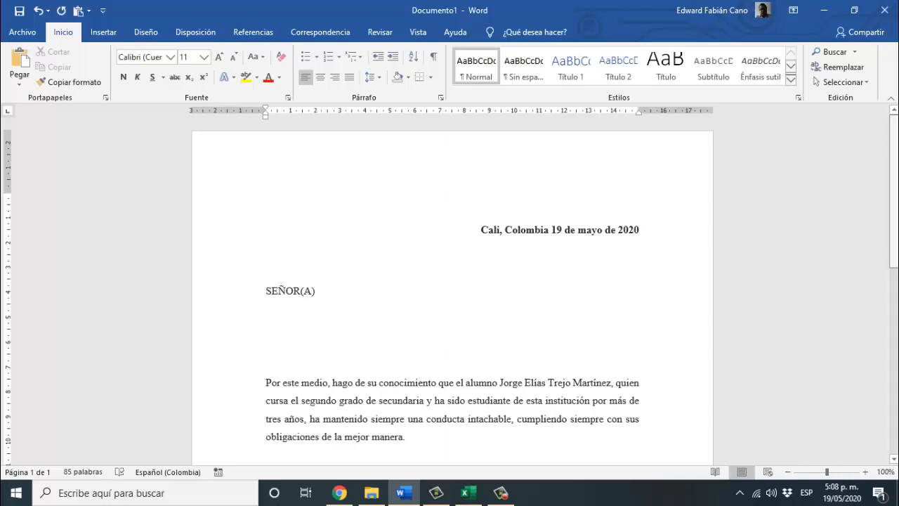
- Scroll through the letter addressed to SEÑOR(A) and show the Correspondencia mail-merge tools
scroll(879, 208, "down", 10)
scroll(878, 208, "up", 3)
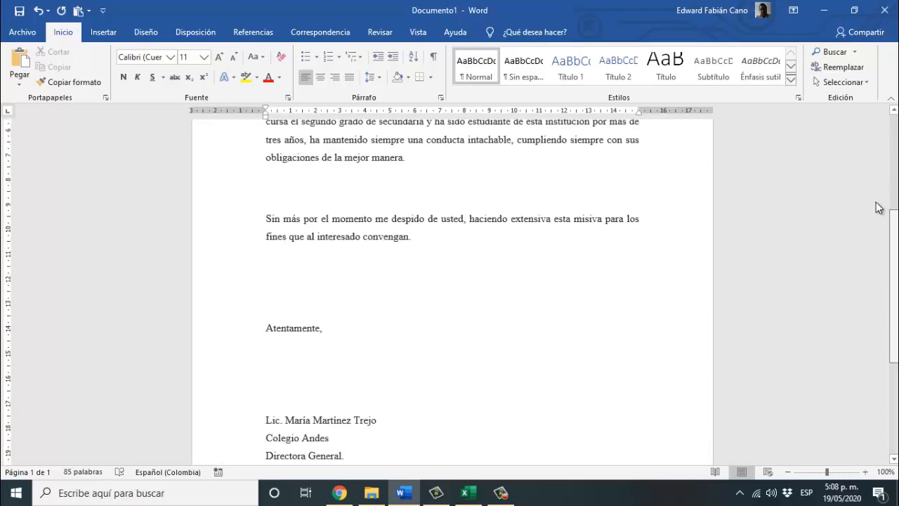
scroll(879, 208, "up", 6)
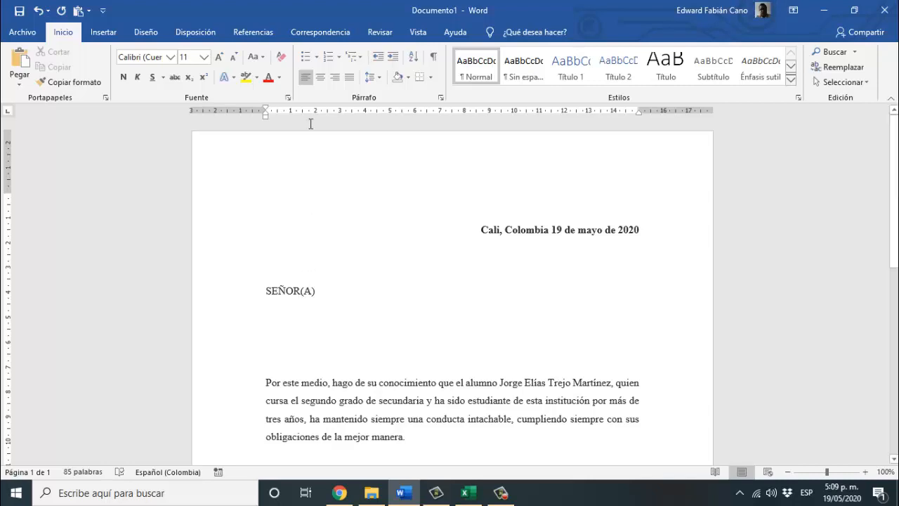
left_click(323, 33)
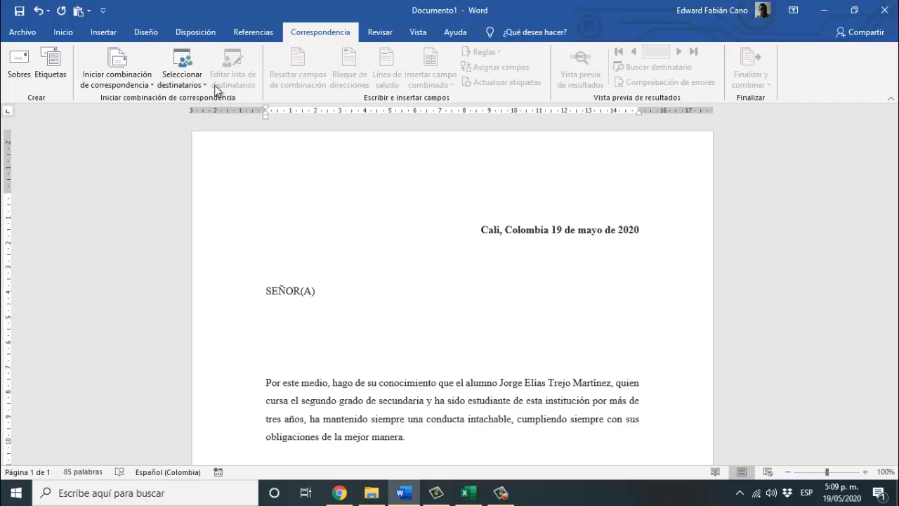
- Launch the step-by-step mail merge for Cartas using the current document, reaching step 3
left_click(109, 88)
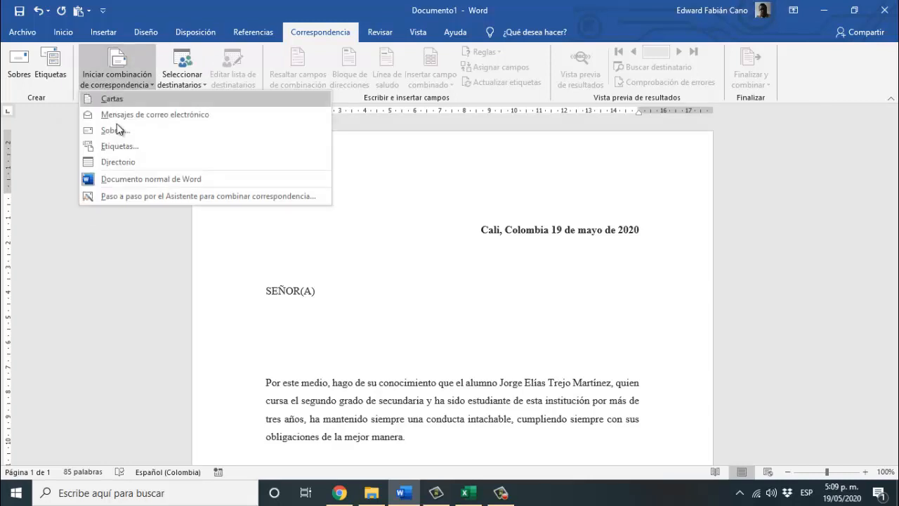
left_click(136, 196)
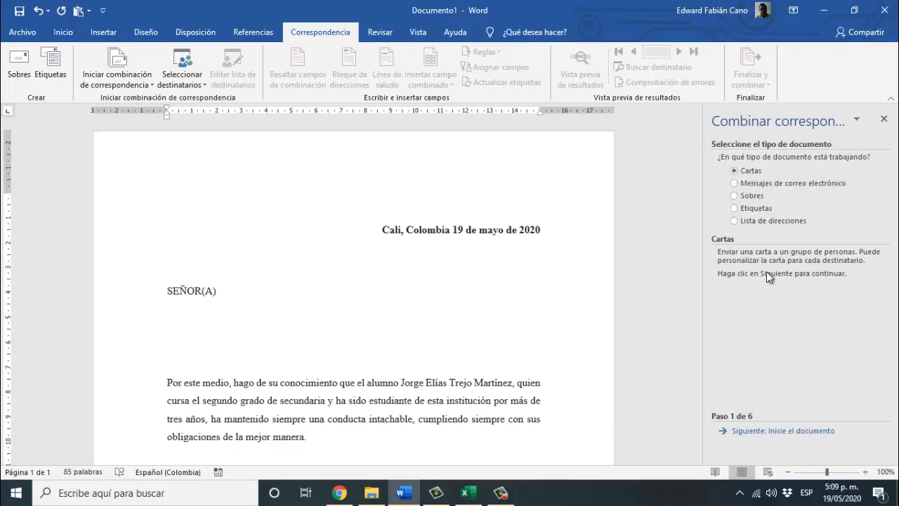
left_click(772, 432)
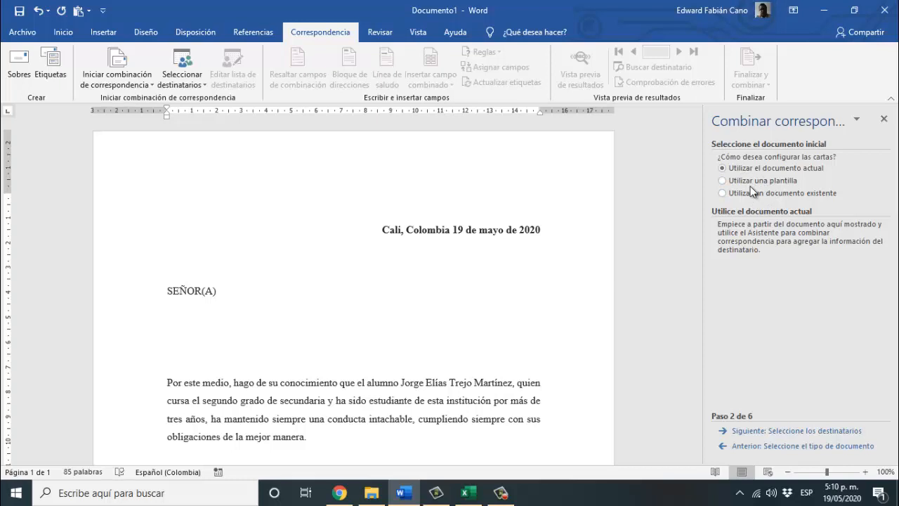
left_click(758, 430)
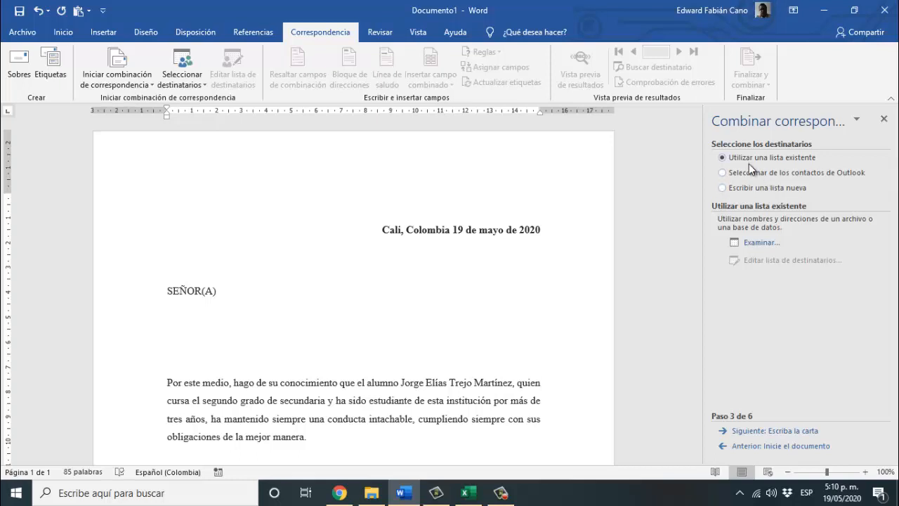
- Browse for an existing recipient list and close the Listado.xlsx workbook in Excel
left_click(754, 246)
left_click(754, 245)
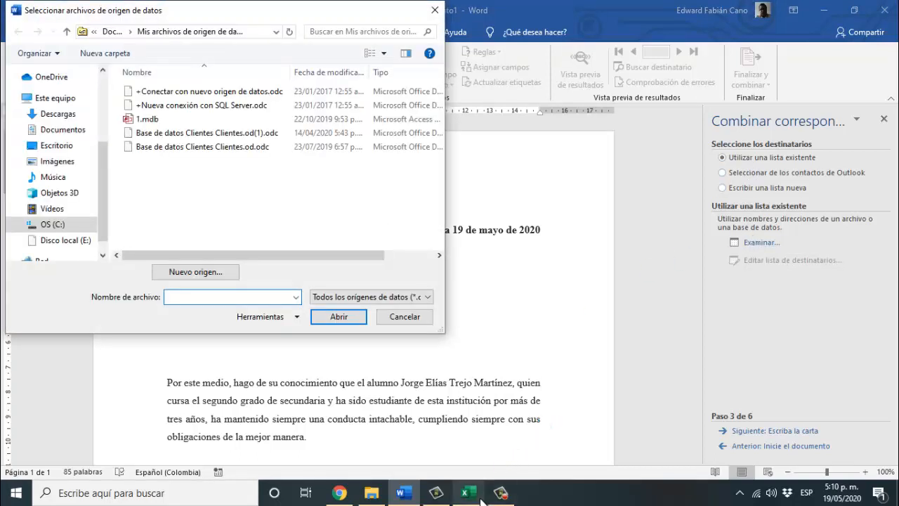
mouse_move(485, 500)
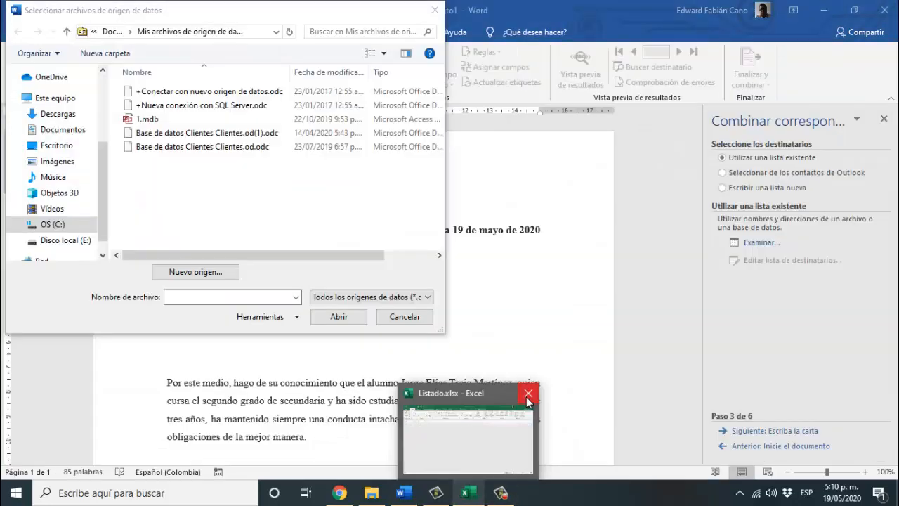
left_click(528, 394)
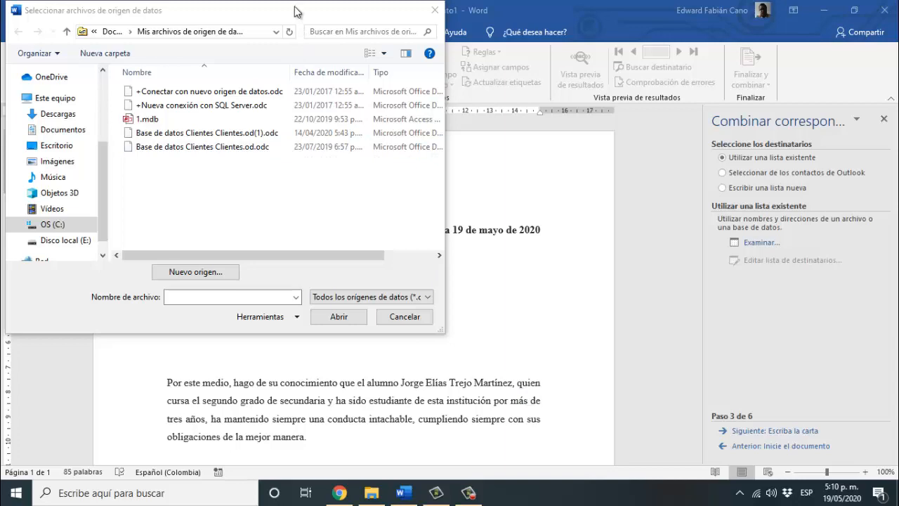
- Choose Listado.xlsx from Descargas and its LISTADO$ table as the recipient source
left_click_drag(295, 14, 506, 40)
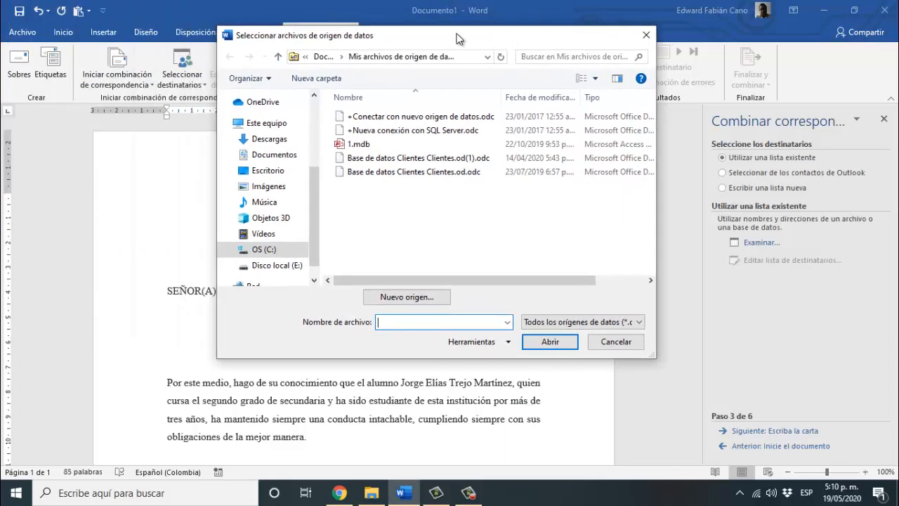
left_click(285, 143)
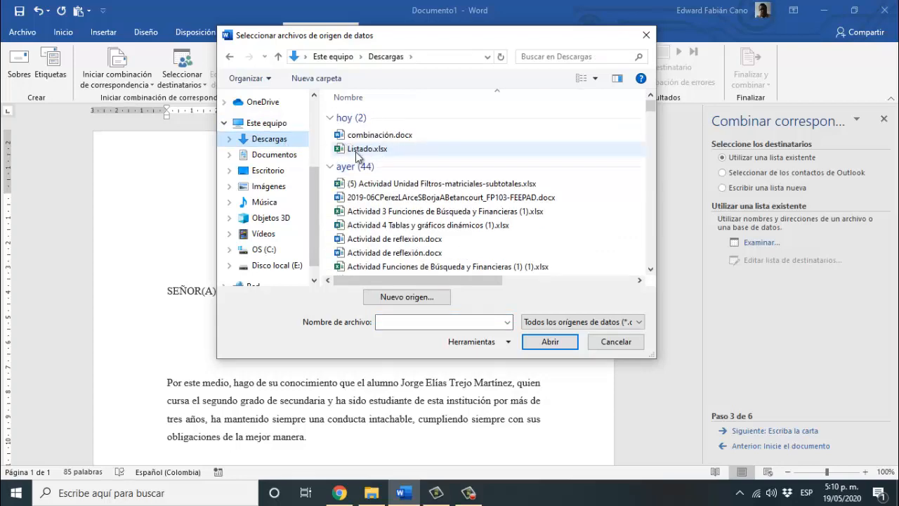
double_click(356, 152)
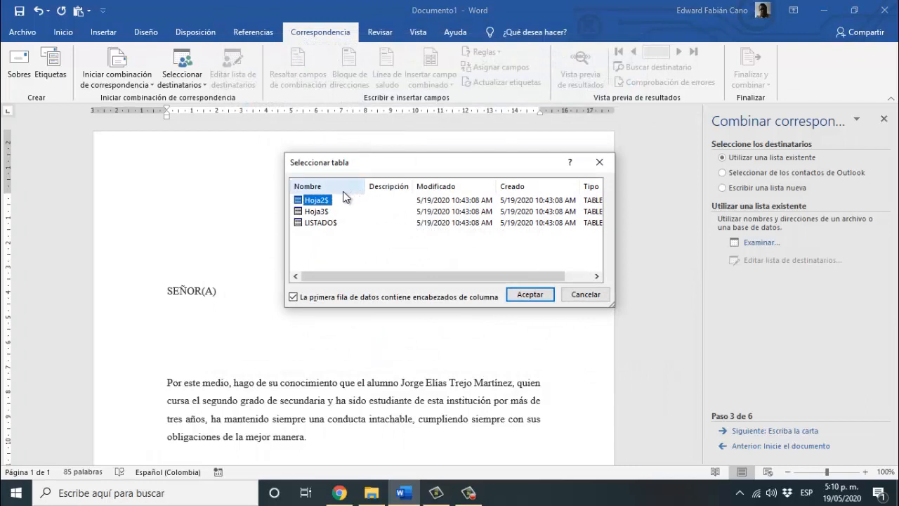
left_click(316, 223)
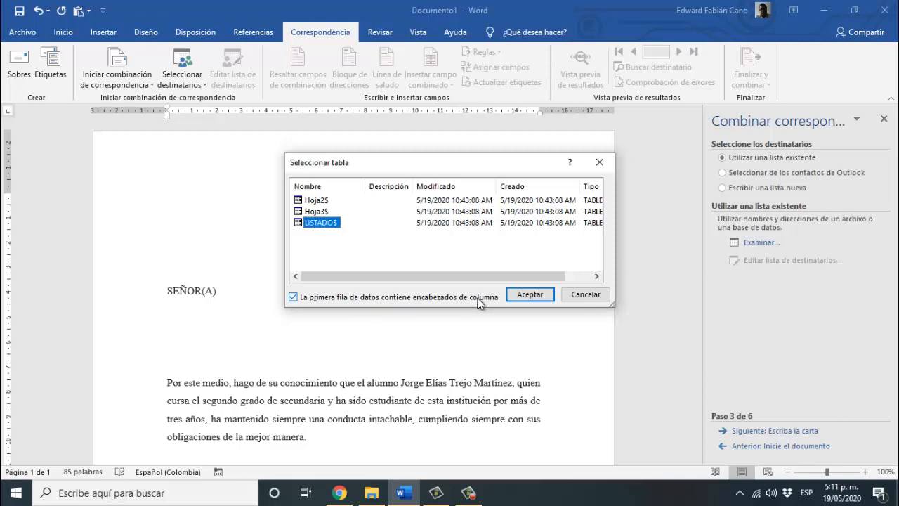
left_click(526, 294)
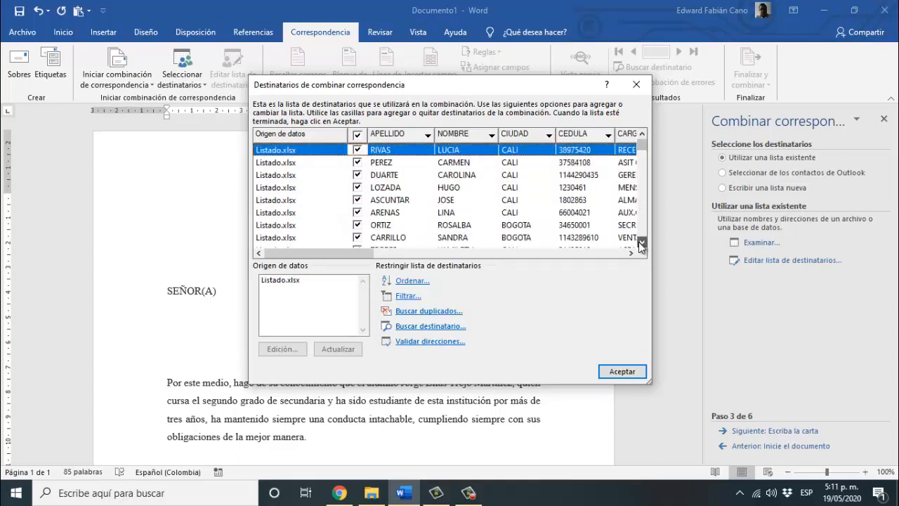
- Confirm all ten recipients and advance the wizard to step 4, Escriba la carta
scroll(641, 242, "down", 2)
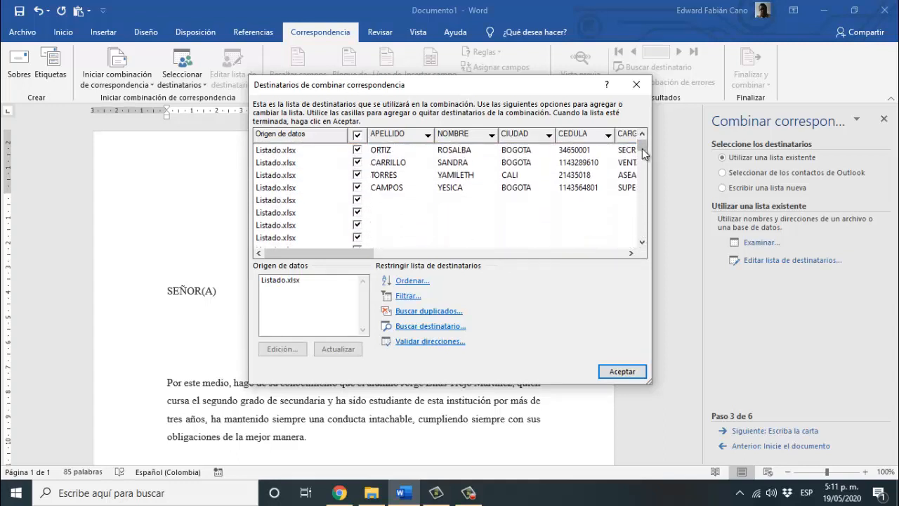
scroll(643, 144, "up", 2)
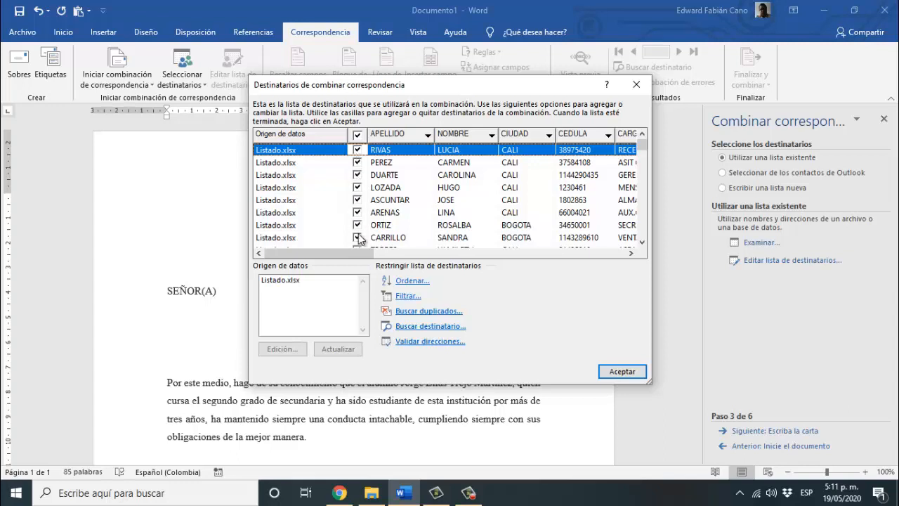
left_click(613, 375)
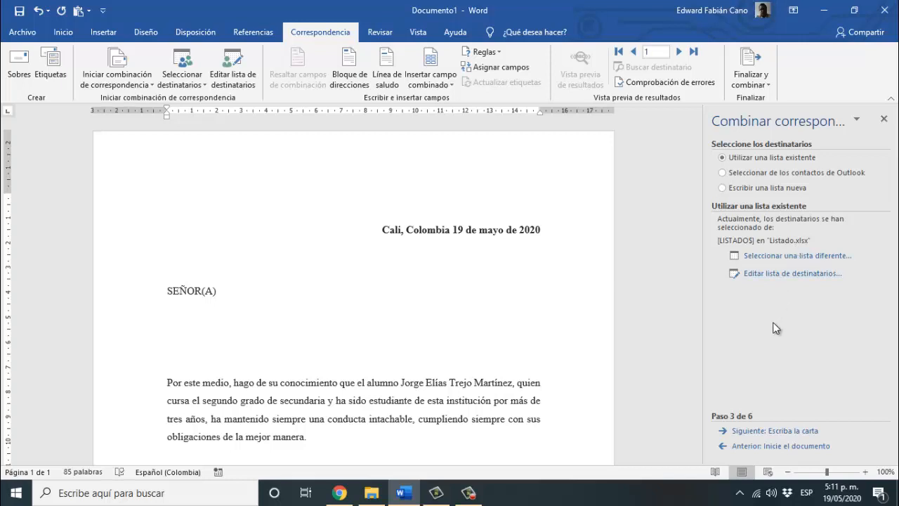
left_click(759, 431)
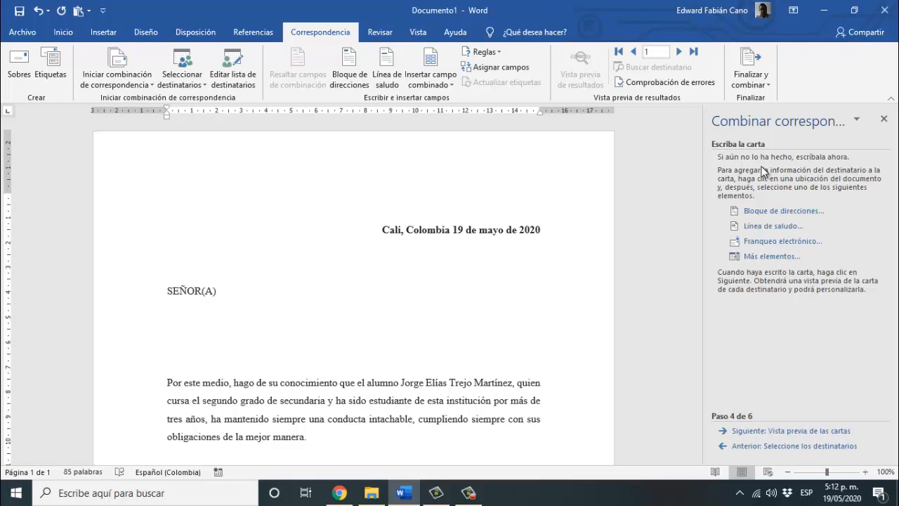
- Start a new line directly below SEÑOR(A) for the recipient's name
left_click(761, 258)
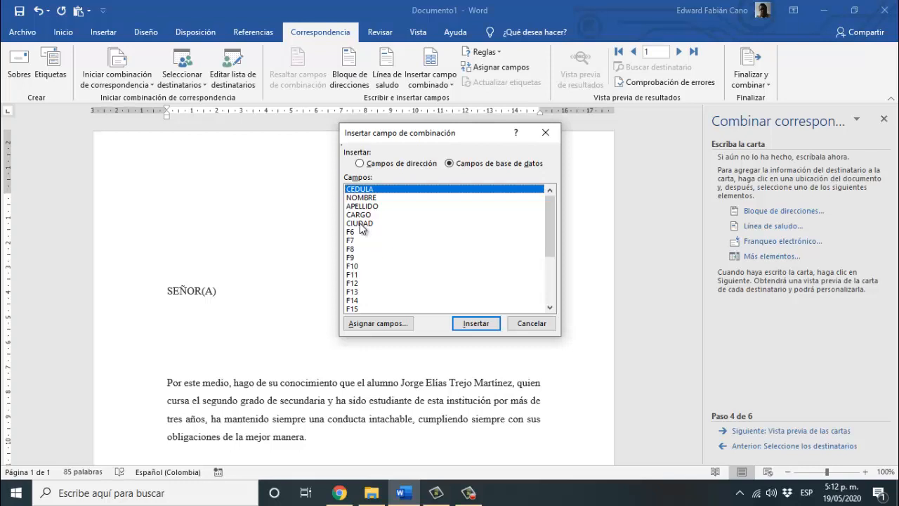
left_click(201, 325)
left_click_drag(403, 131, 662, 144)
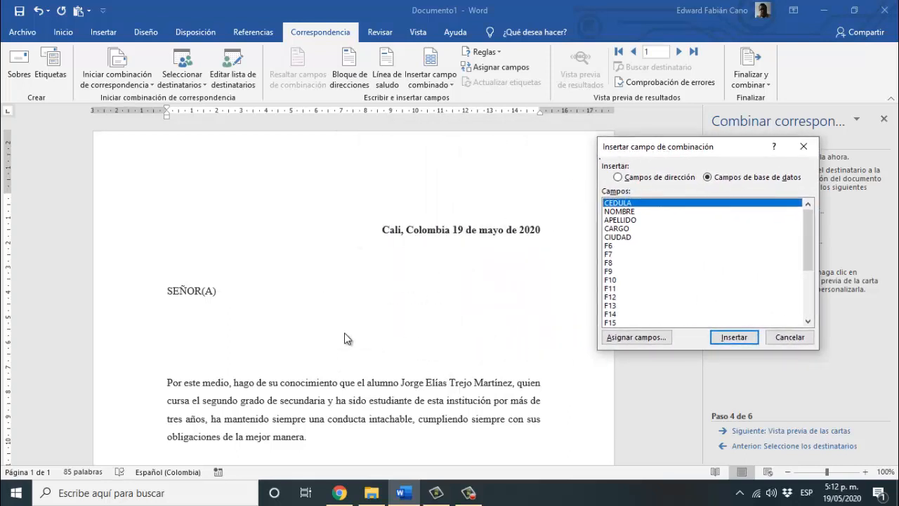
left_click(803, 146)
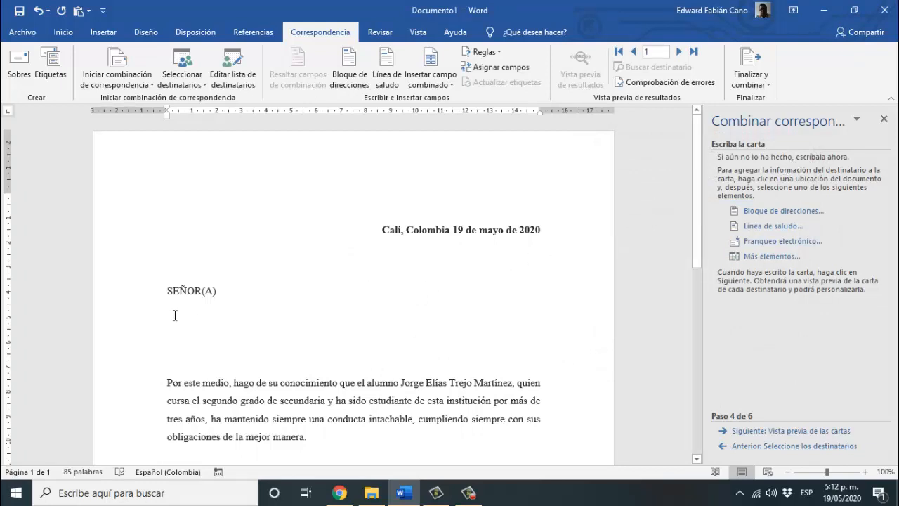
left_click(222, 289)
key("Return")
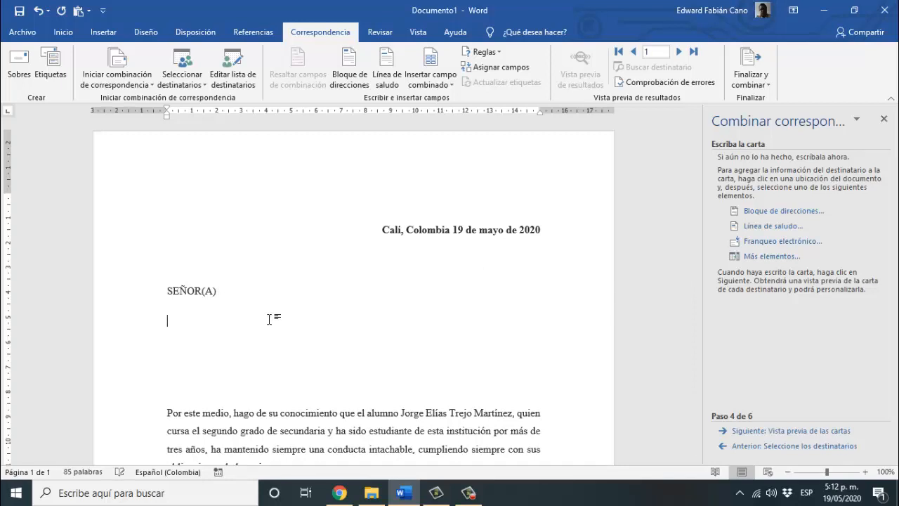
- Insert «NOMBRE» and «APELLIDO» separated by a space, then start another line
left_click(763, 255)
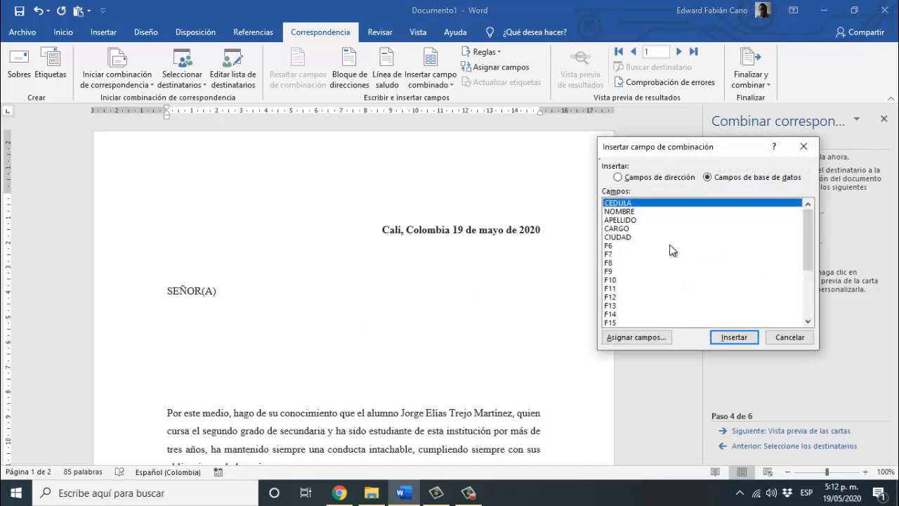
left_click(622, 212)
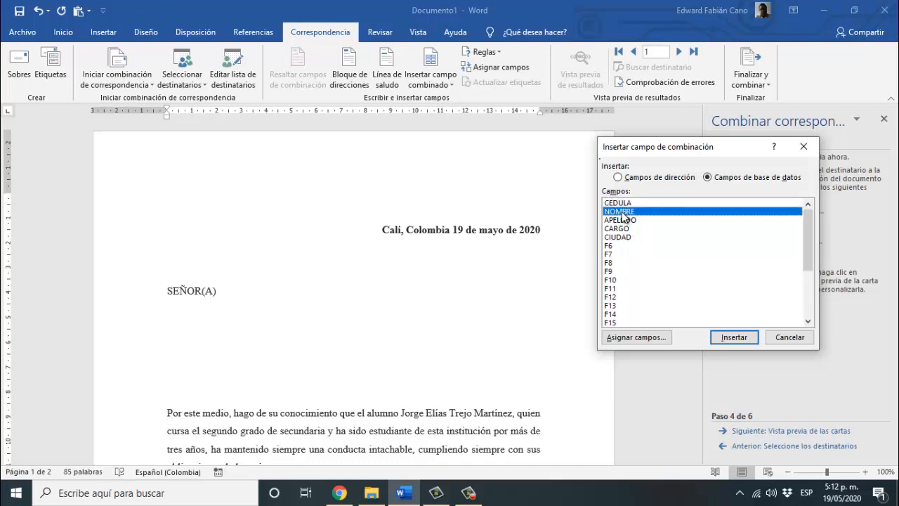
left_click(721, 340)
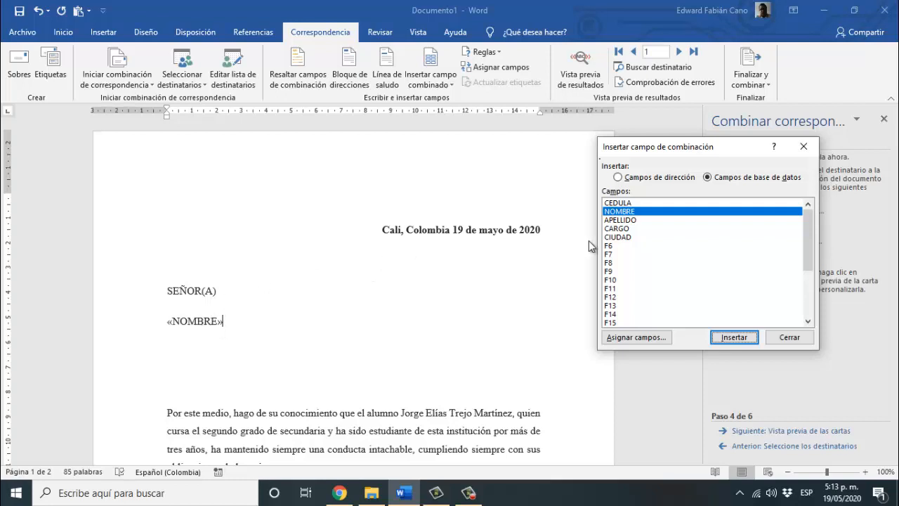
left_click(624, 220)
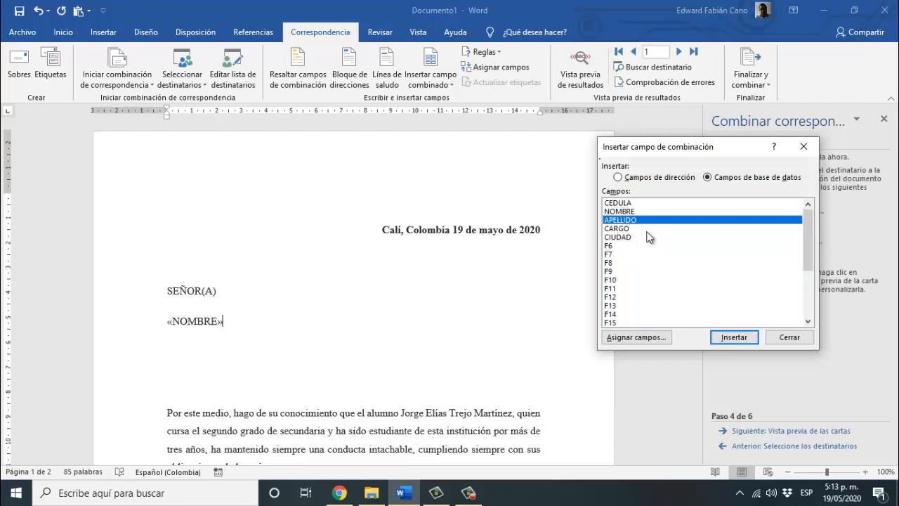
left_click(753, 342)
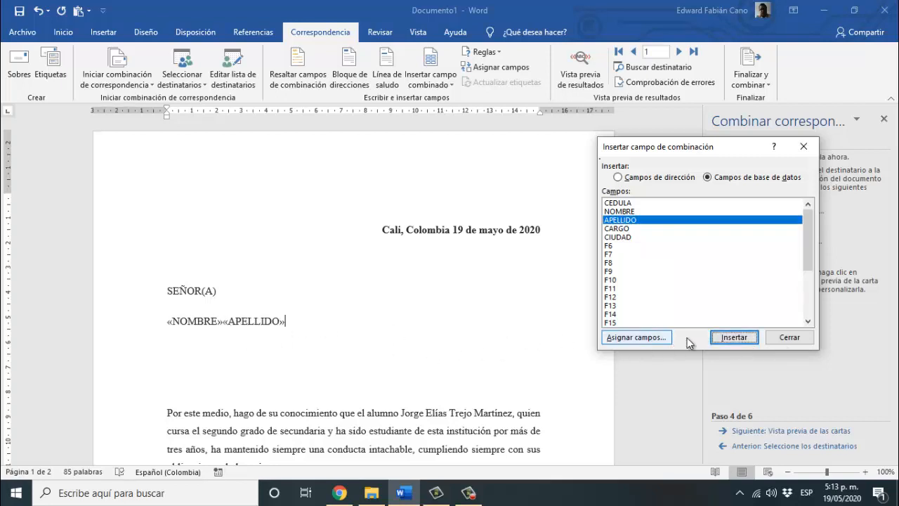
left_click(790, 337)
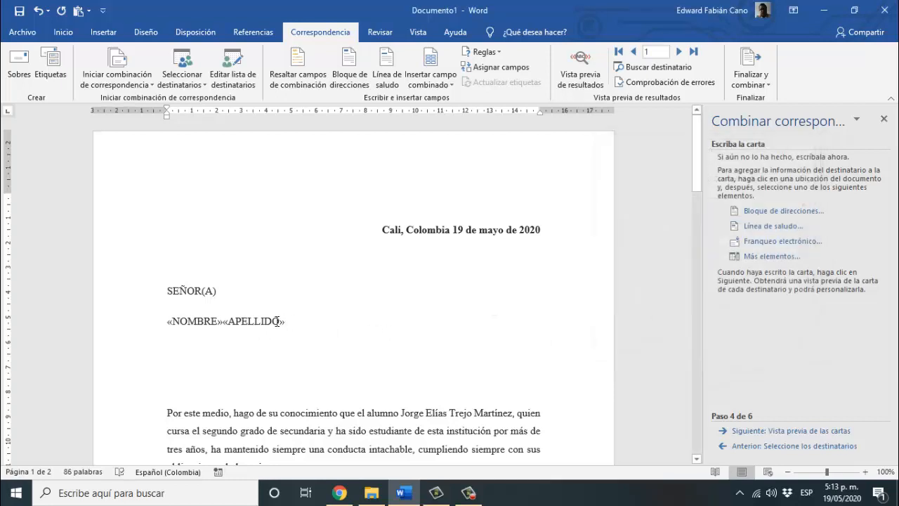
left_click(223, 321)
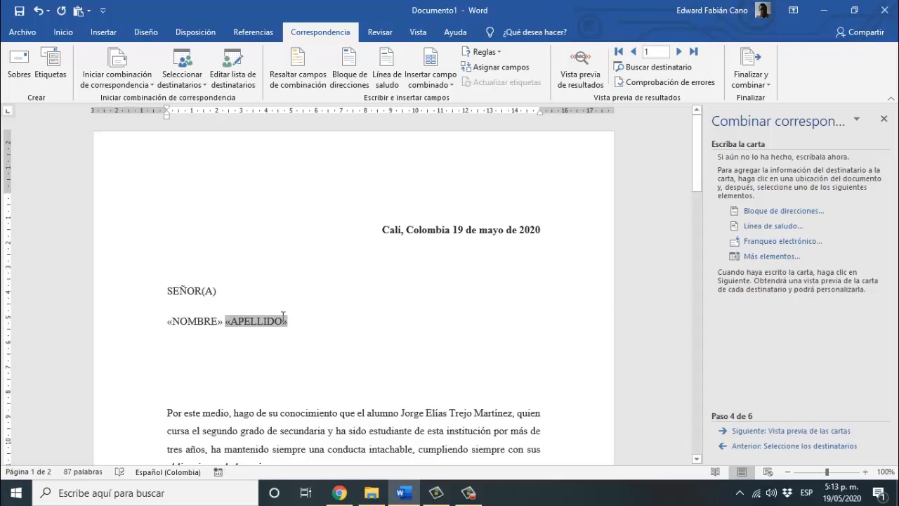
left_click(304, 321)
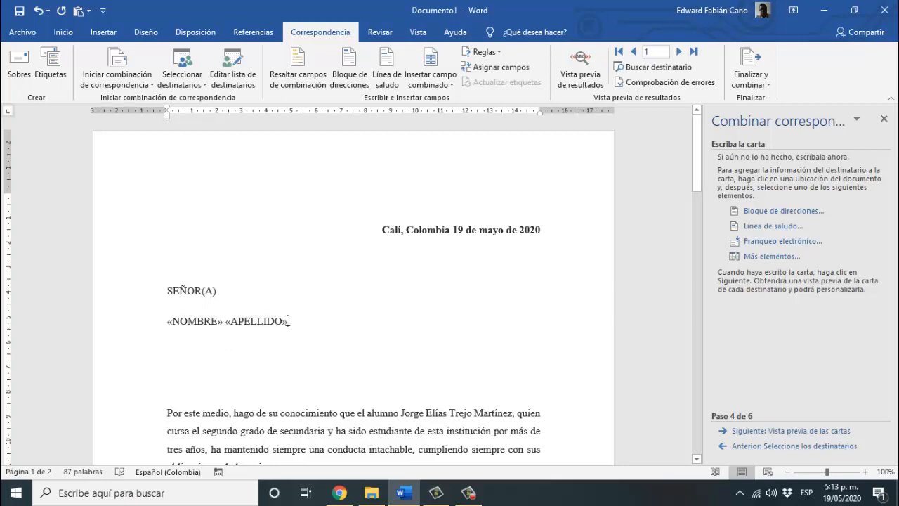
key("Return")
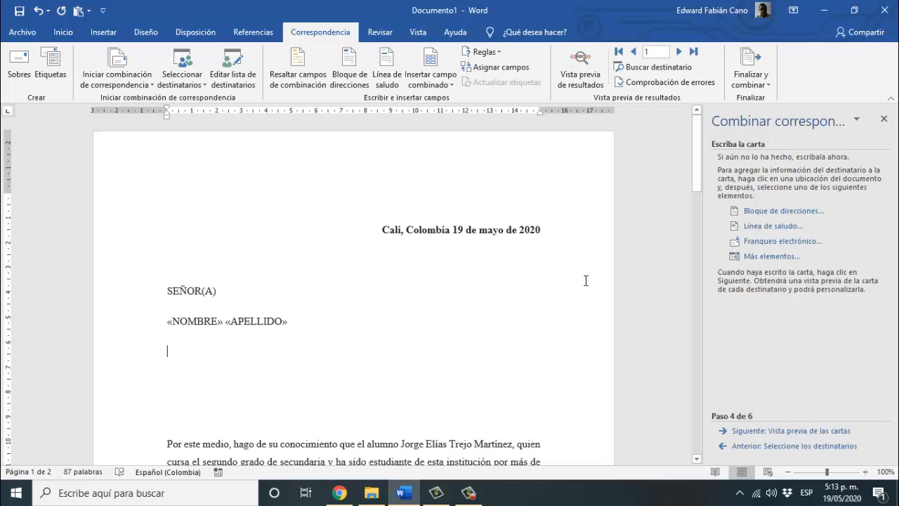
- Insert the «CEDULA» field below the name line and start a new line
left_click(744, 257)
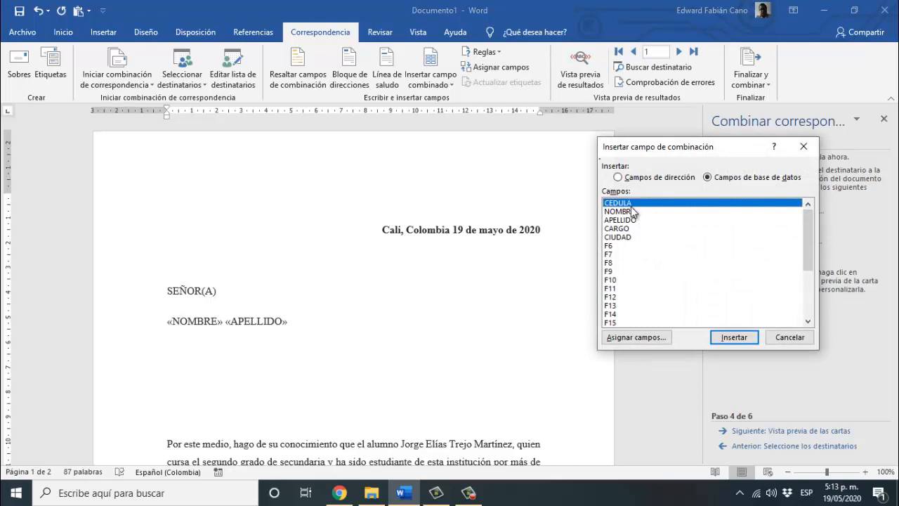
left_click(732, 337)
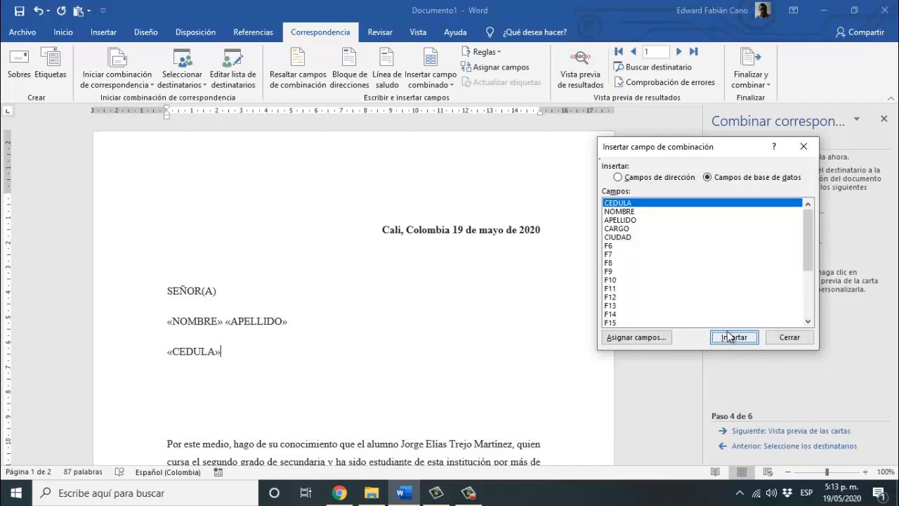
left_click(789, 337)
key("Return")
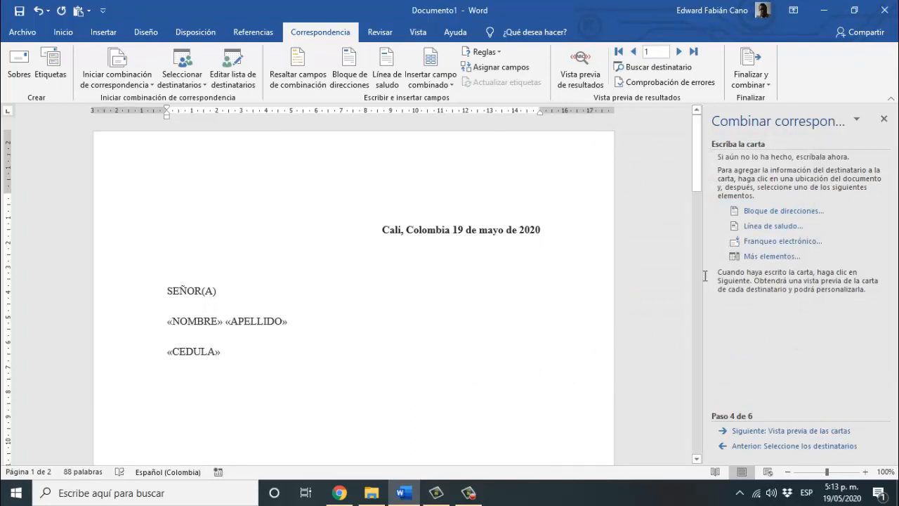
- Insert «CARGO», «CIUDAD» on one line, separated by a comma and space
left_click(756, 257)
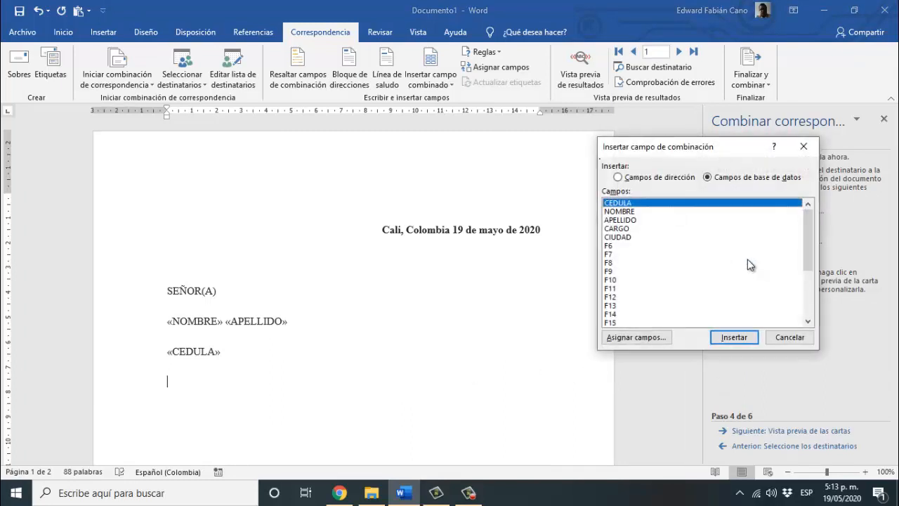
left_click(624, 229)
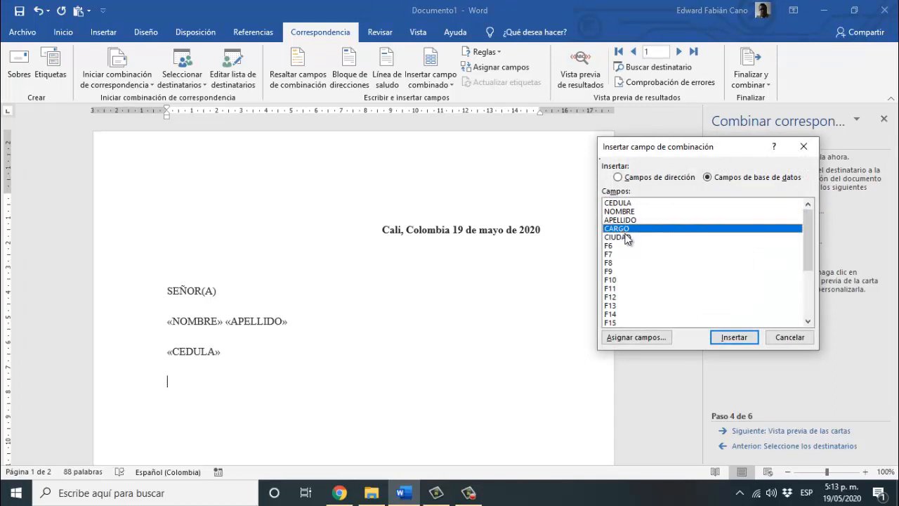
left_click(718, 334)
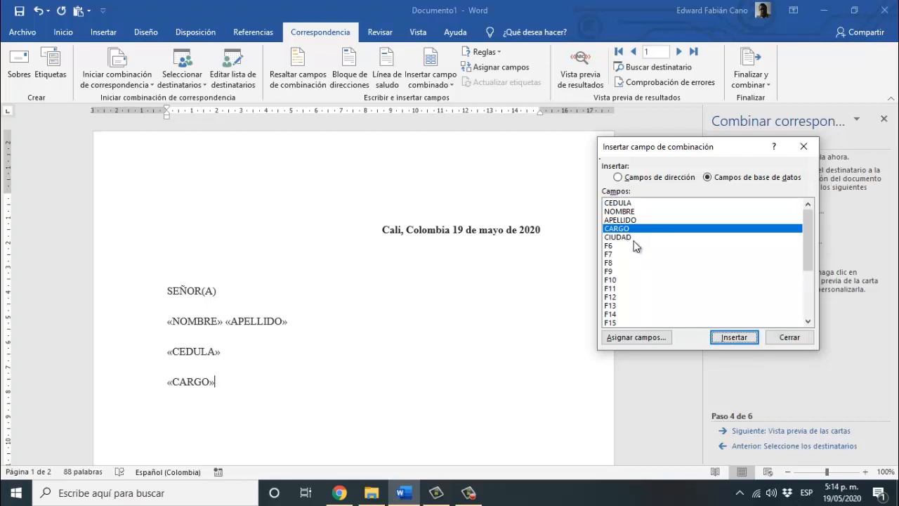
left_click(783, 337)
type(",")
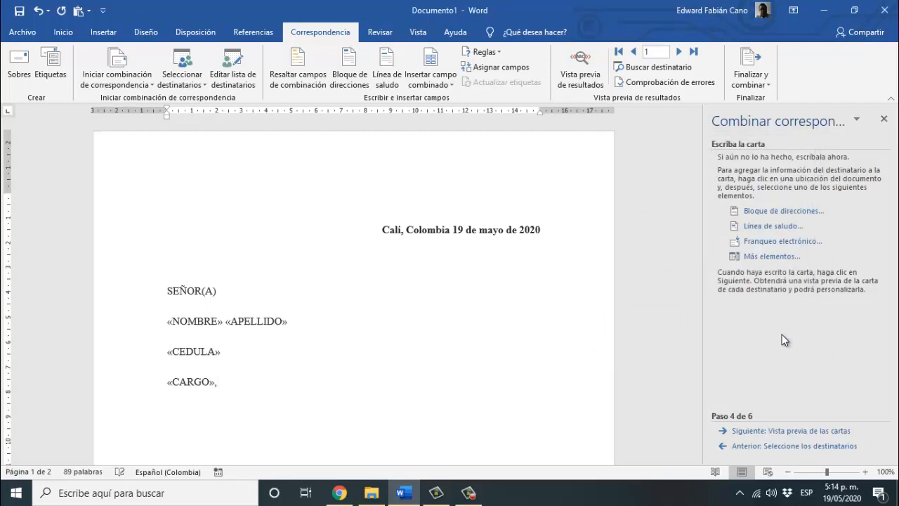
left_click(747, 258)
left_click(619, 238)
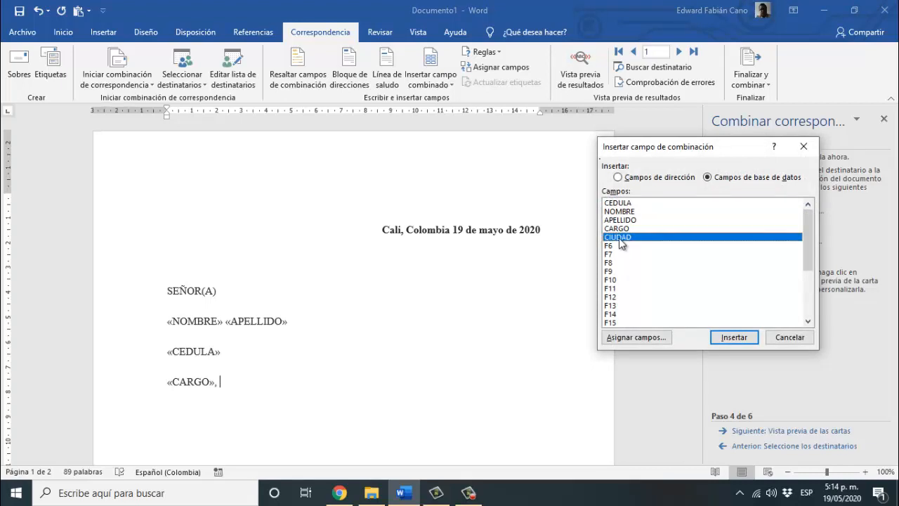
left_click(730, 337)
left_click(778, 338)
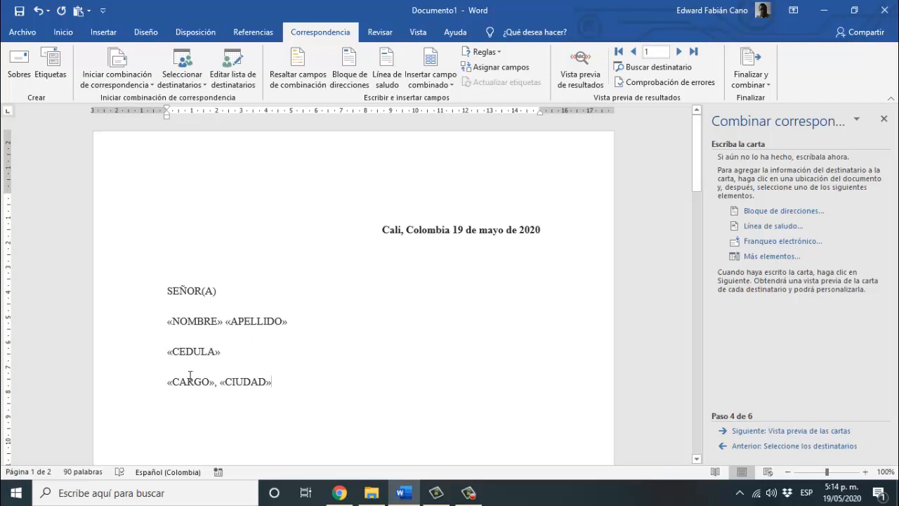
- Check the NOMBRE, APELLIDO, CEDULA, CARGO and CIUDAD fields in the address block
left_click(173, 324)
left_click(262, 324)
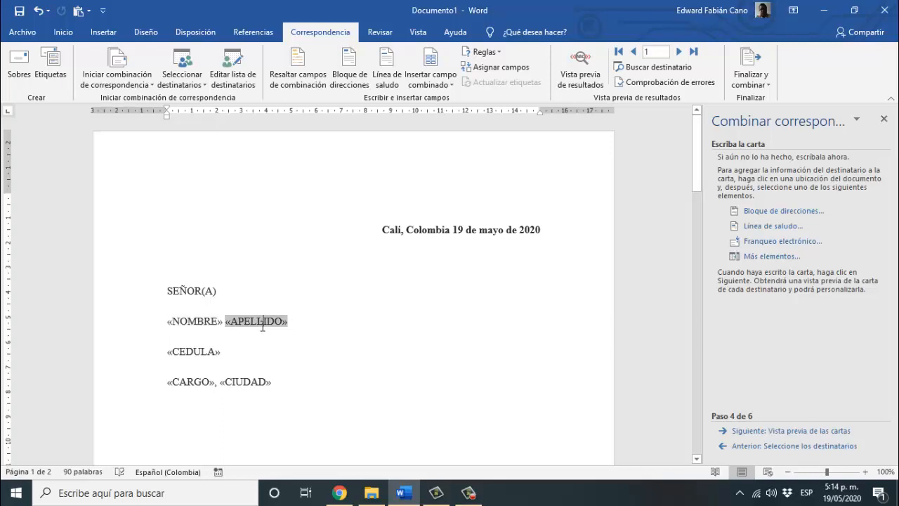
left_click(210, 353)
left_click(200, 384)
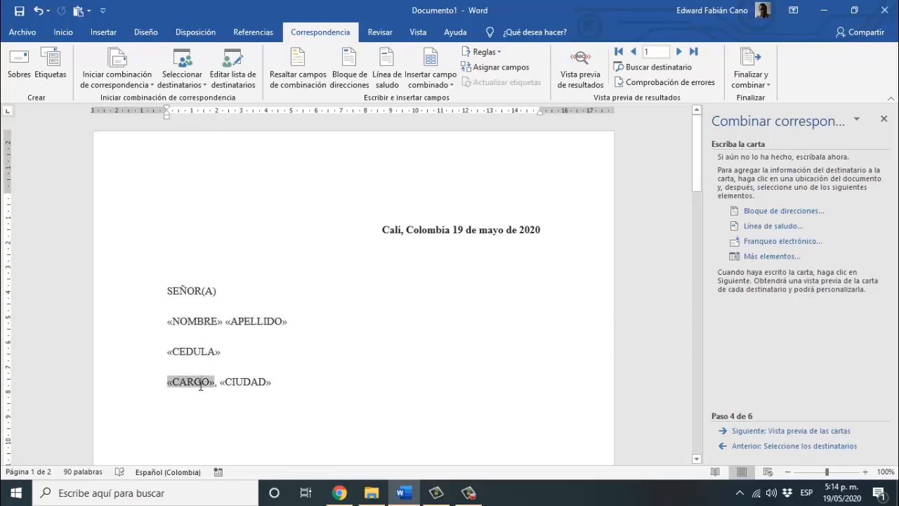
left_click(239, 385)
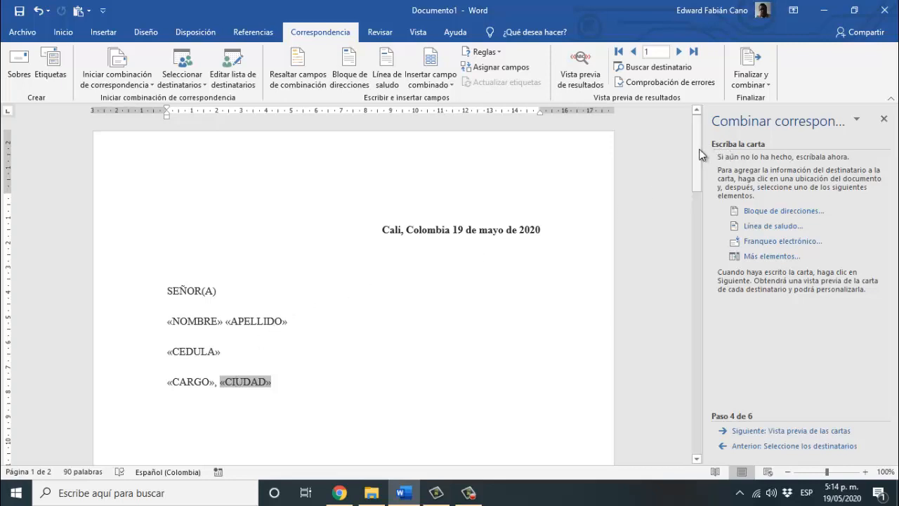
mouse_move(700, 153)
left_mouse_down()
mouse_move(712, 326)
mouse_move(708, 162)
left_mouse_up()
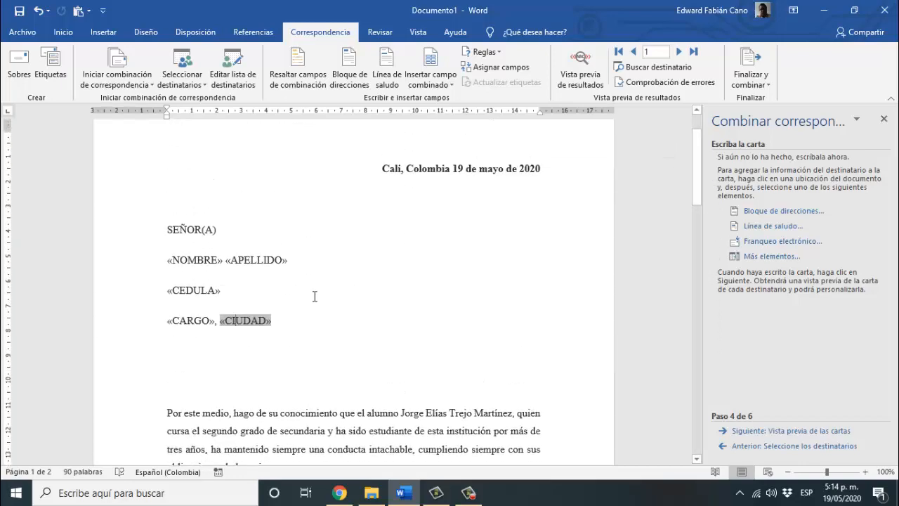
- Delete the blank lines above the body and the empty line after 'Directora General.'
left_click(265, 402)
key("Delete")
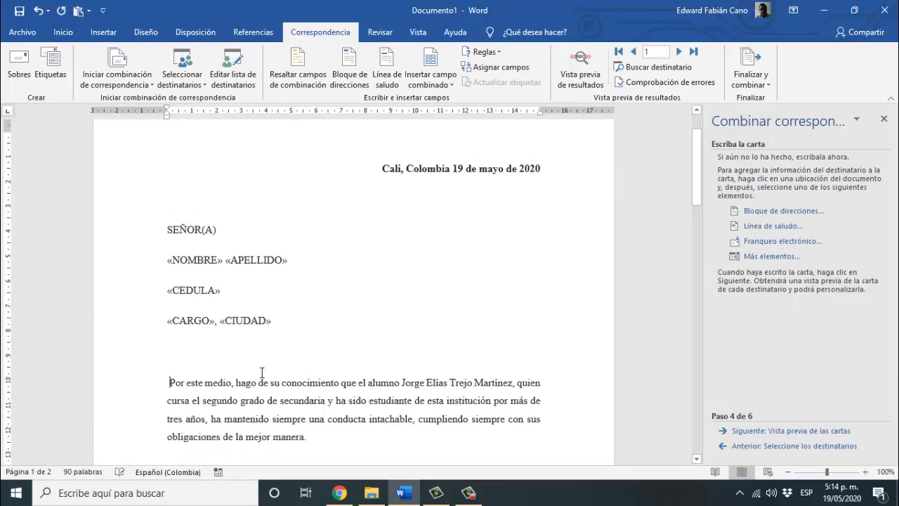
key("Delete")
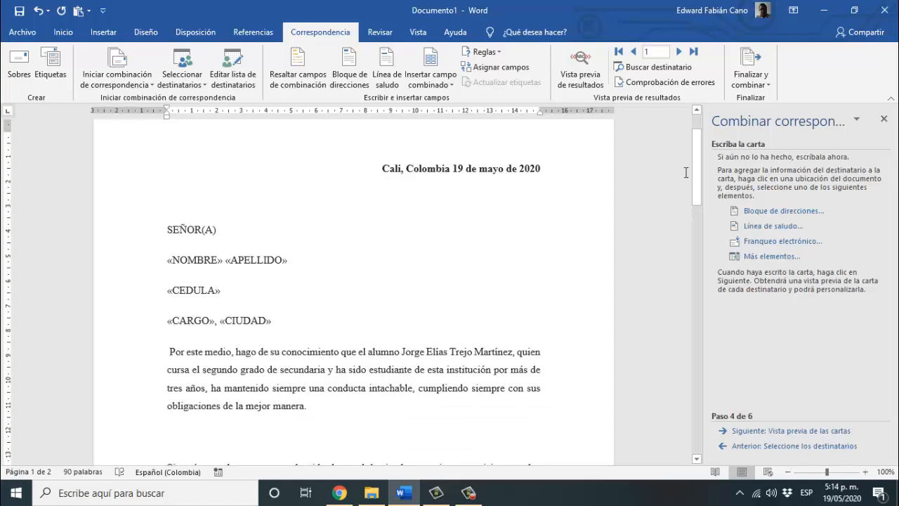
left_click_drag(695, 177, 723, 312)
left_click(214, 159)
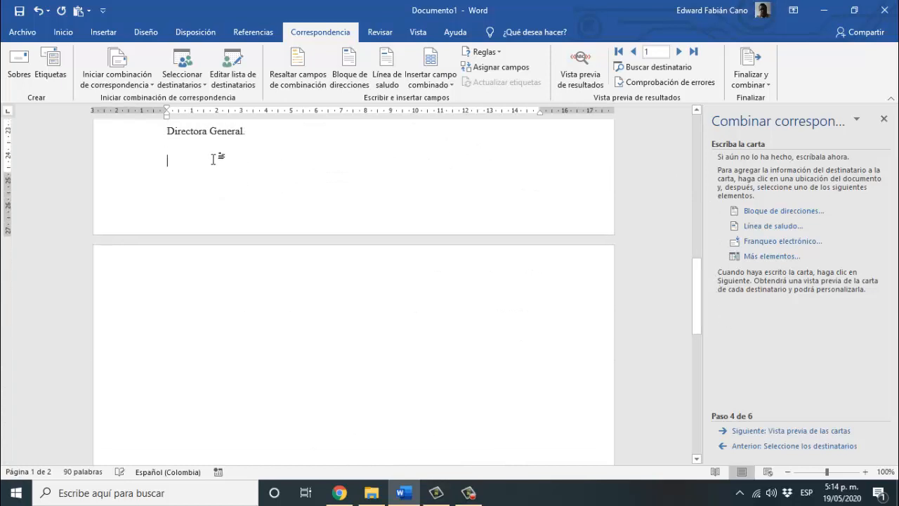
key("Delete")
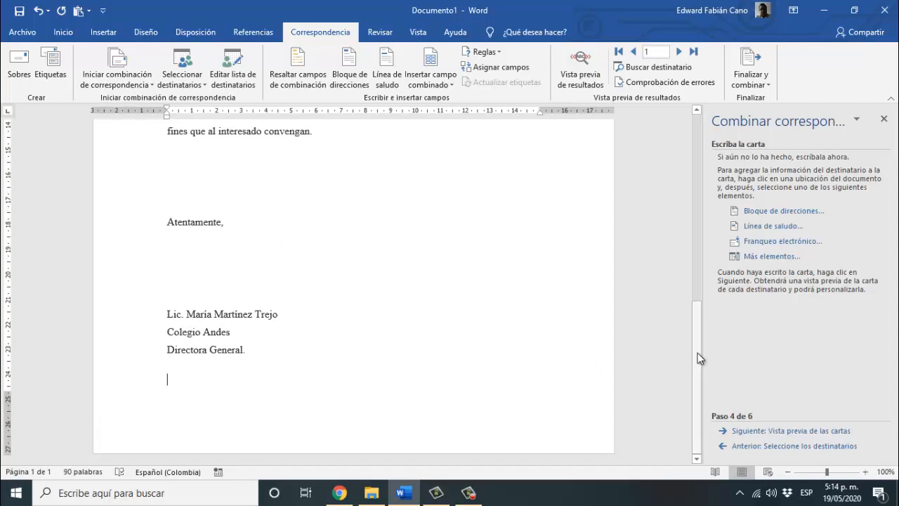
mouse_move(697, 352)
left_mouse_down()
mouse_move(704, 151)
mouse_move(718, 364)
mouse_move(707, 146)
mouse_move(709, 169)
left_mouse_up()
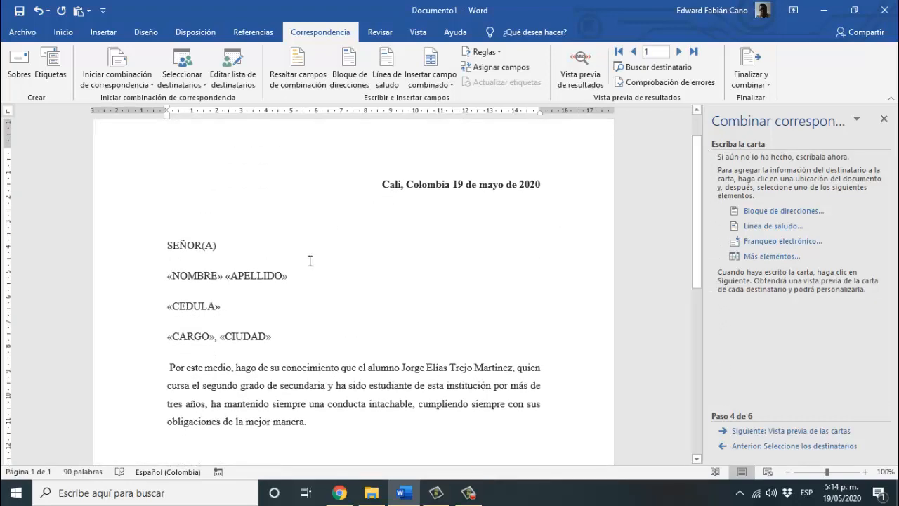
- Add a blank line after the address block and delete the empty second page
left_click(308, 352)
key("Return")
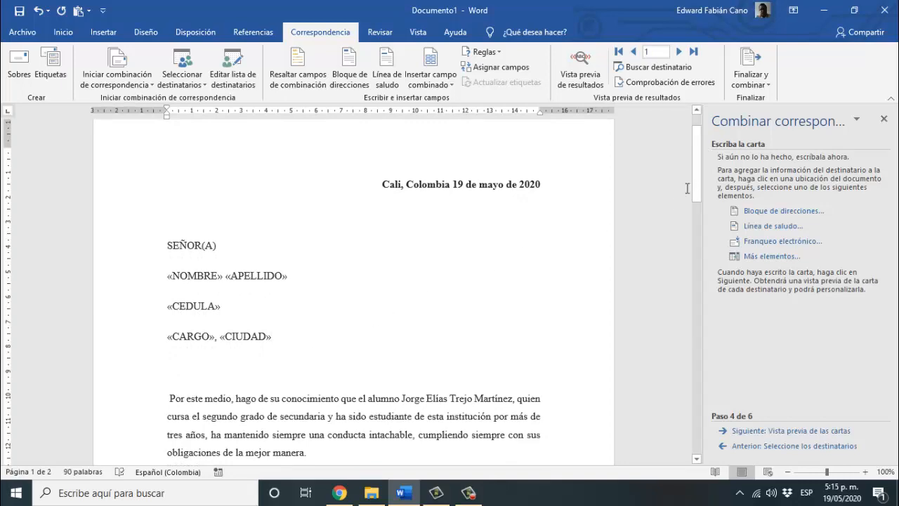
left_click_drag(696, 187, 716, 319)
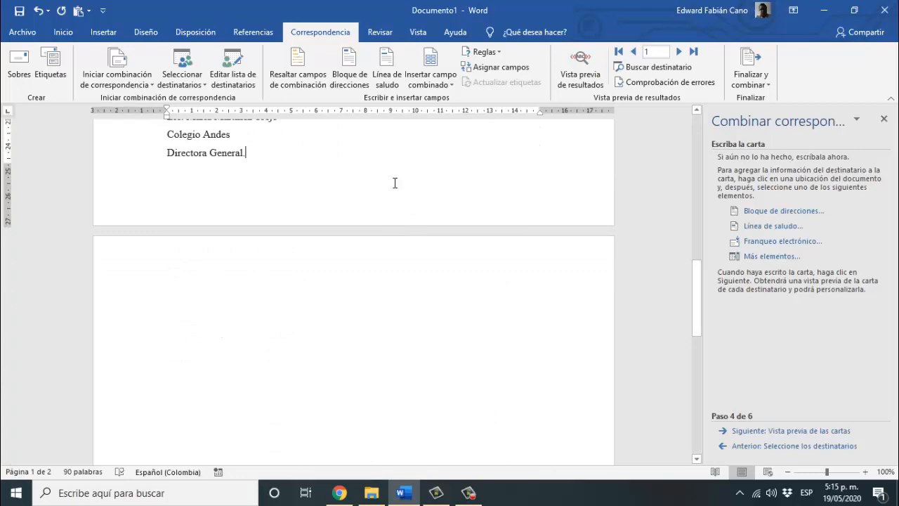
key("Delete")
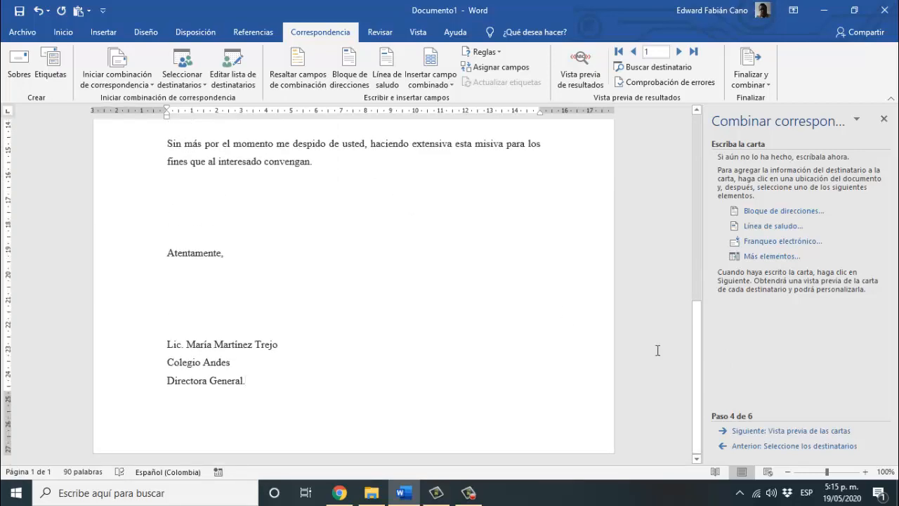
mouse_move(694, 360)
left_mouse_down()
mouse_move(701, 233)
mouse_move(693, 163)
left_mouse_up()
scroll(695, 172, "down", 2)
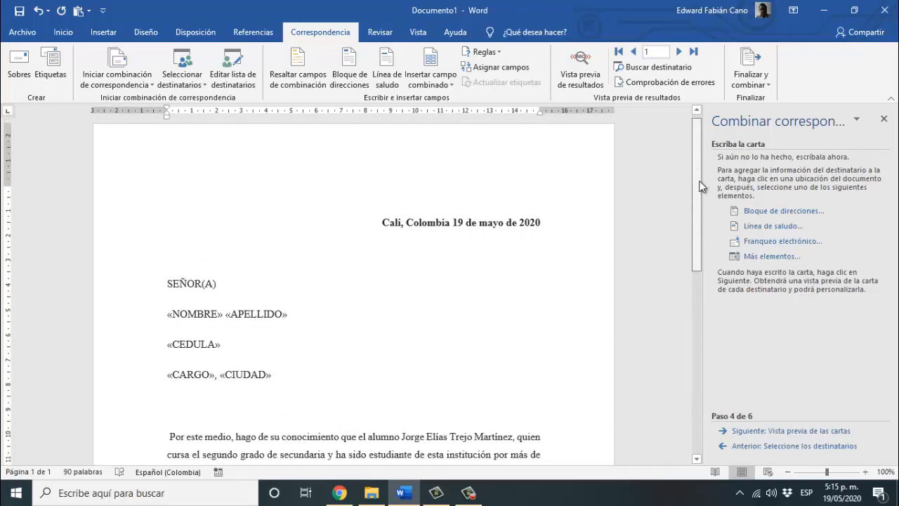
left_click_drag(702, 196, 702, 213)
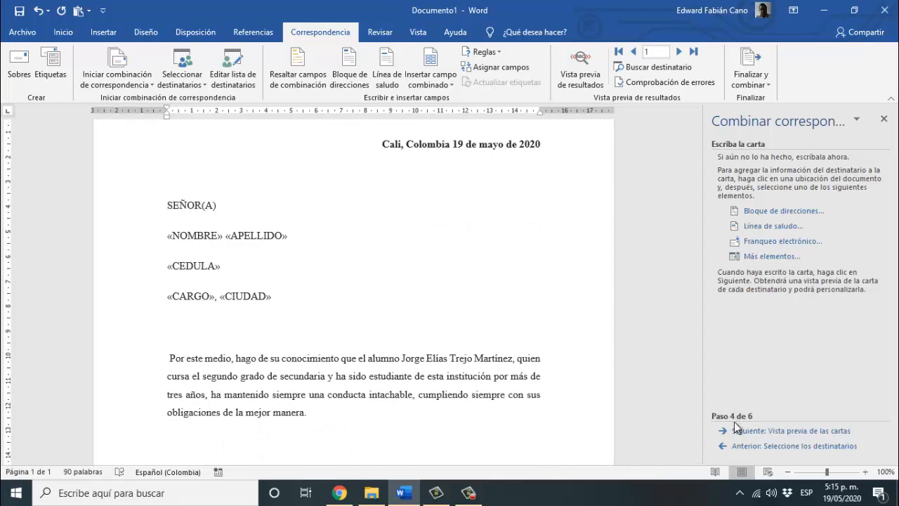
- Preview the letter with recipient data and add 'CC' before the ID number field
left_click(751, 431)
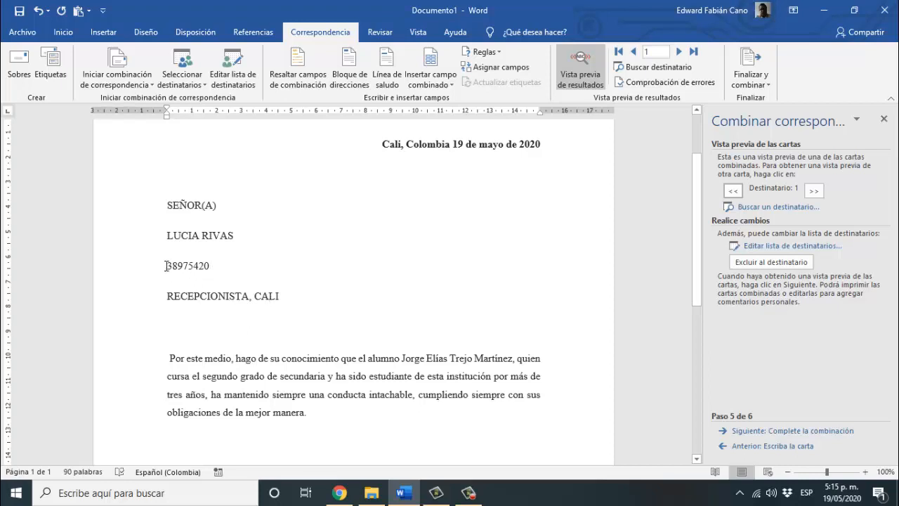
left_click_drag(168, 266, 201, 265)
left_click(164, 269)
type("CC")
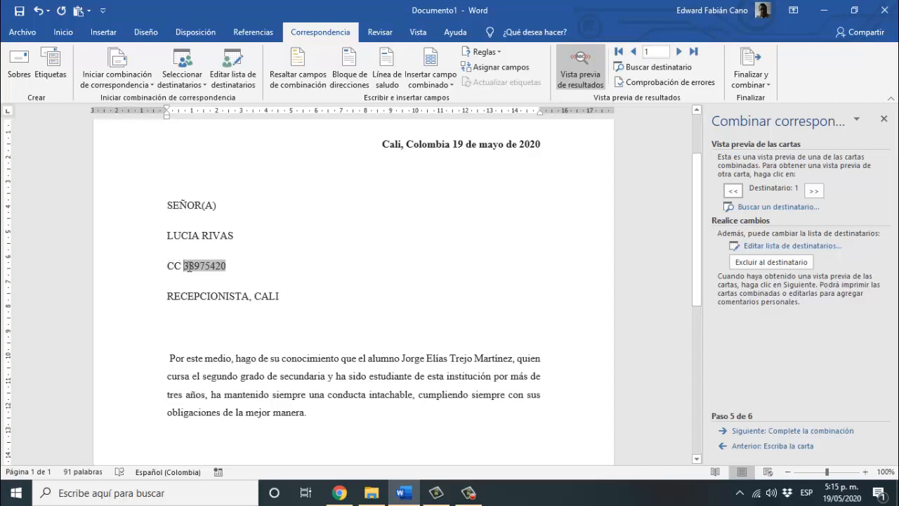
- Add the label 'Cargo:' before the job title field
left_click(166, 291)
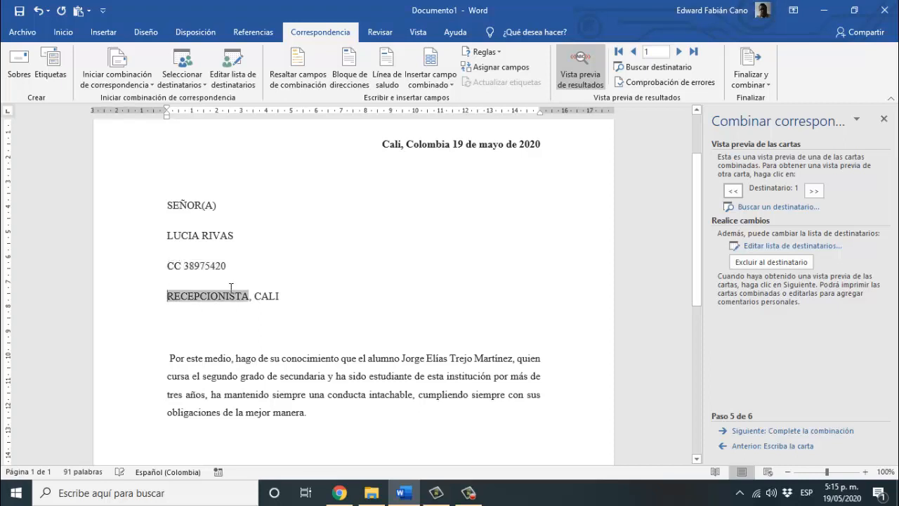
type("Cra")
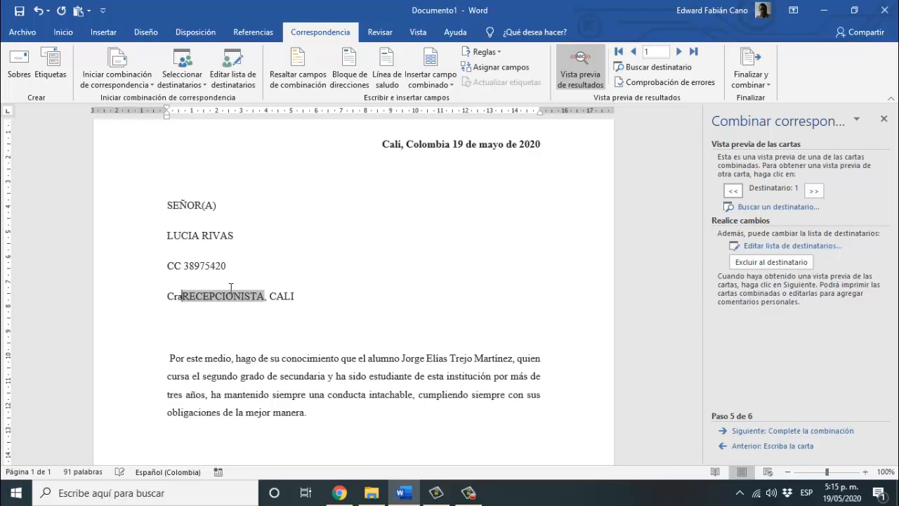
key("BackSpace")
key("BackSpace")
type("argo")
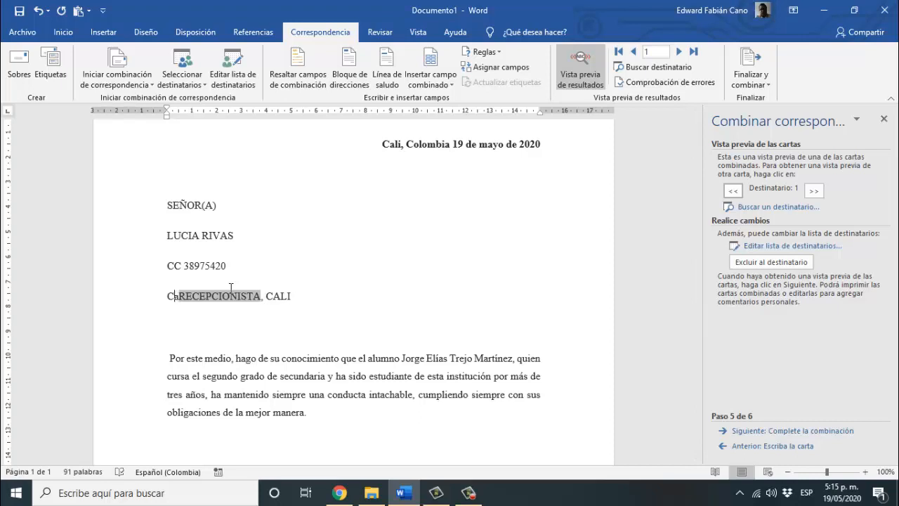
type(":")
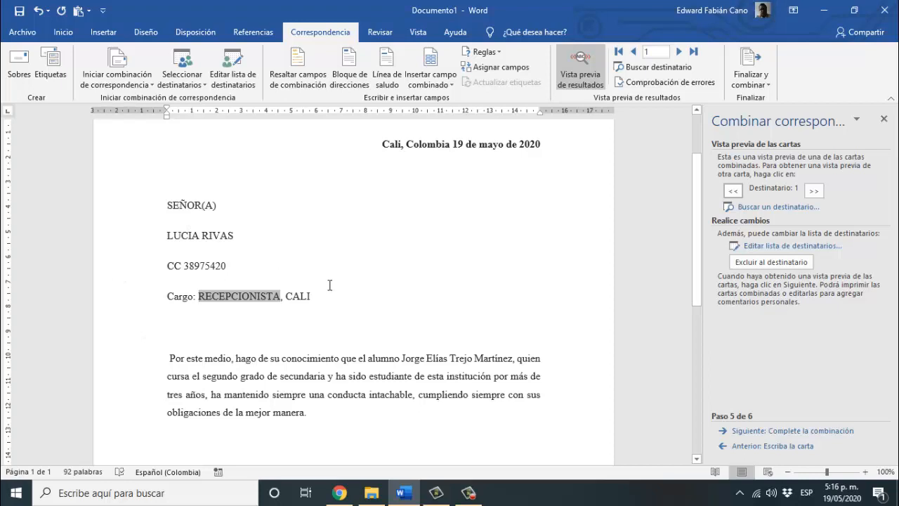
- Browse the previewed letters up to recipient 8, then step back to recipient 6
left_click(328, 314)
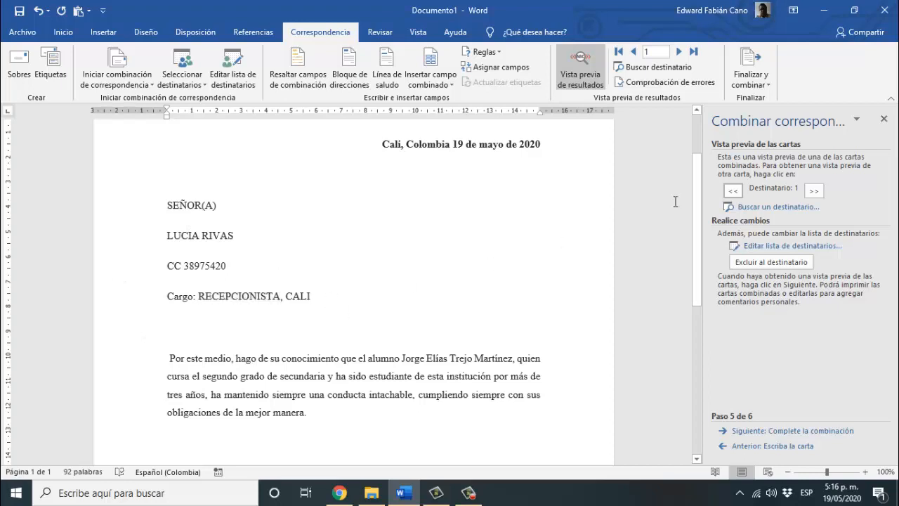
left_click(813, 191)
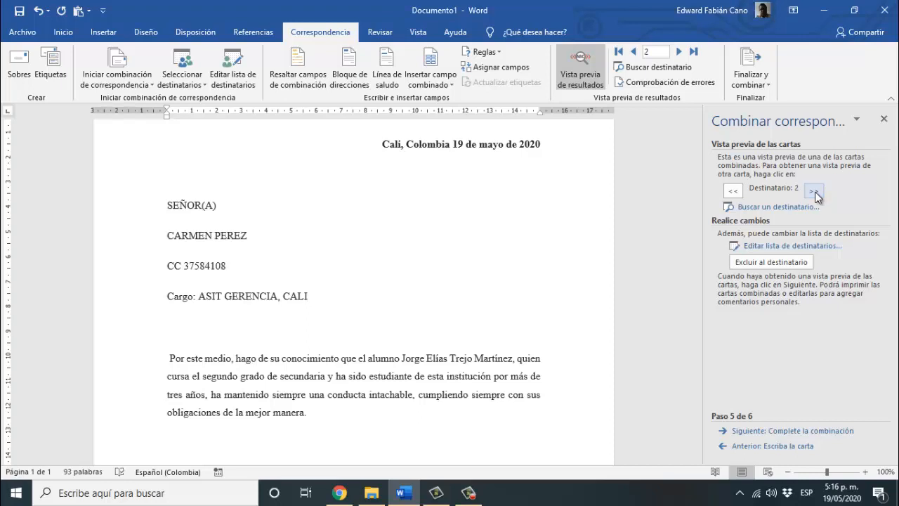
left_click(815, 194)
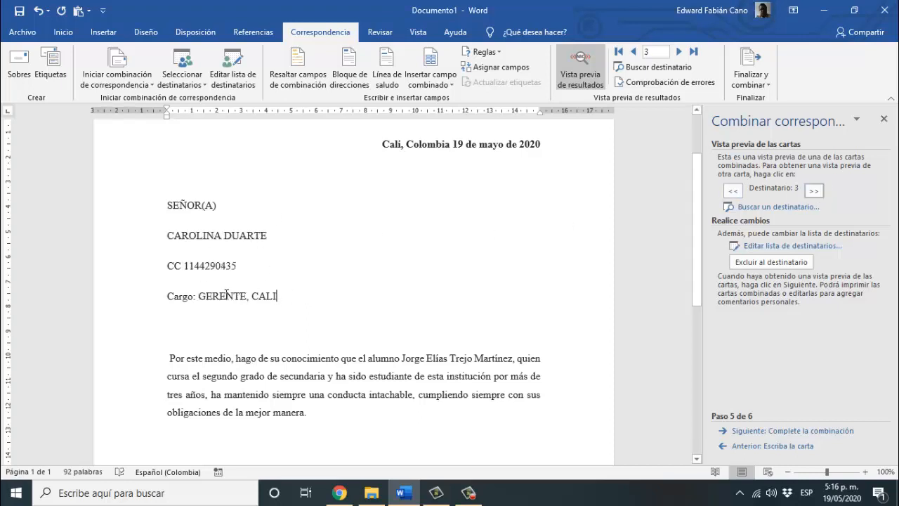
left_click(814, 196)
left_click(813, 196)
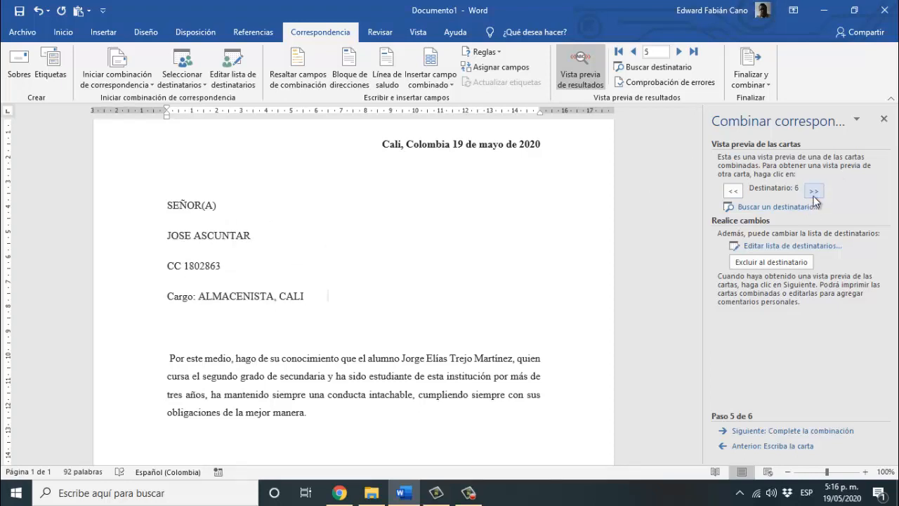
left_click(814, 196)
left_click(814, 196)
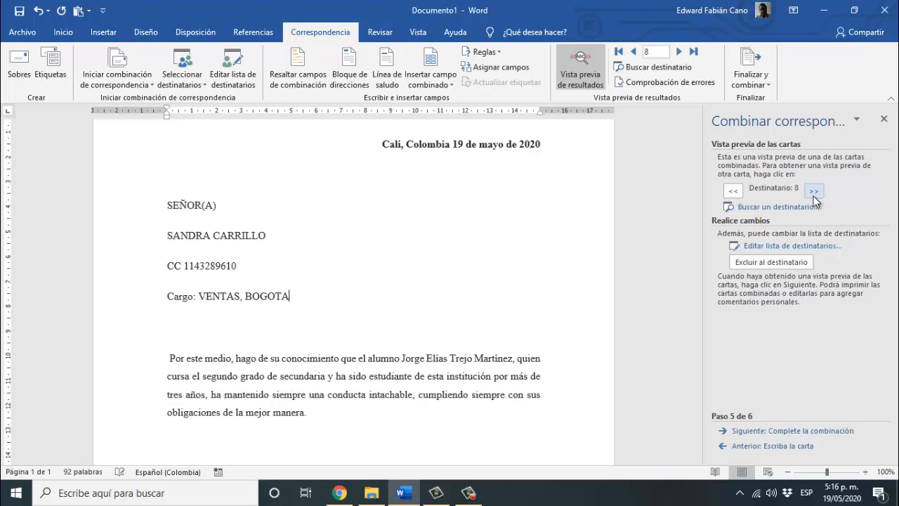
left_click(738, 197)
left_click(738, 196)
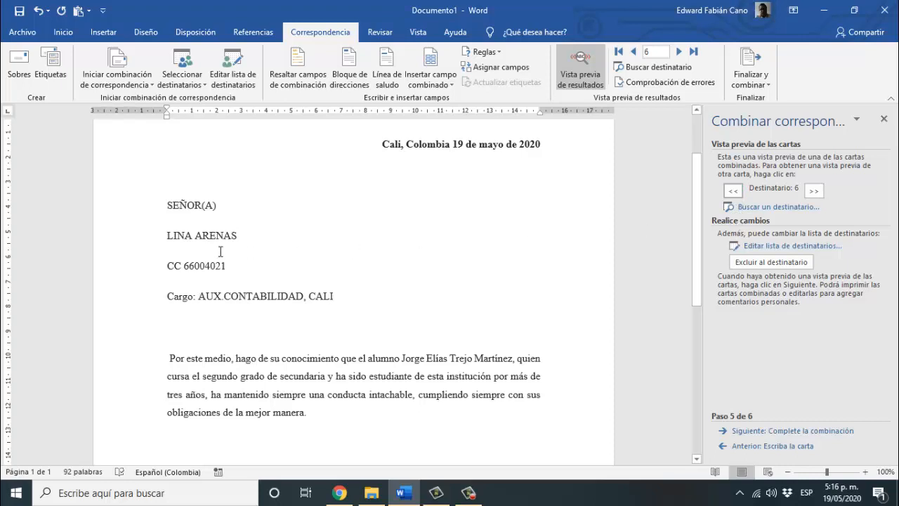
left_click(797, 248)
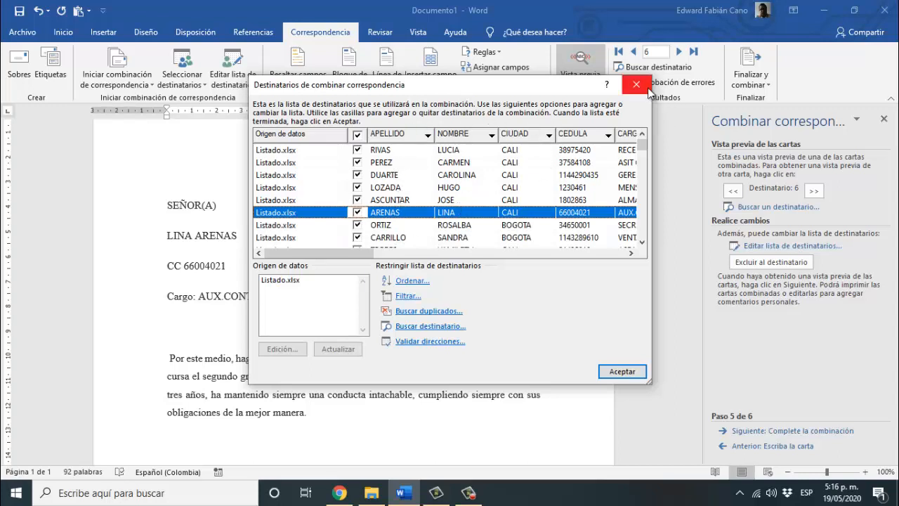
left_click(648, 90)
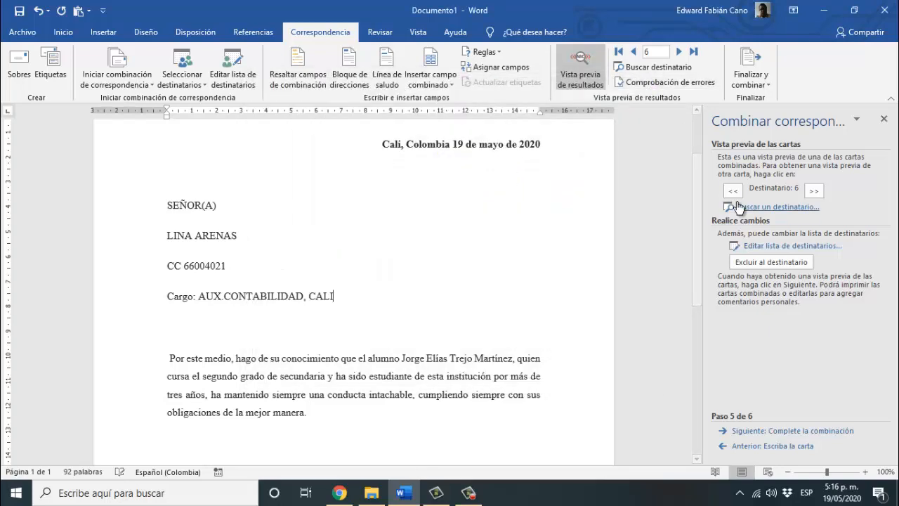
- Advance to the final merge step and bring up the Editar cartas individuales options
left_click(759, 431)
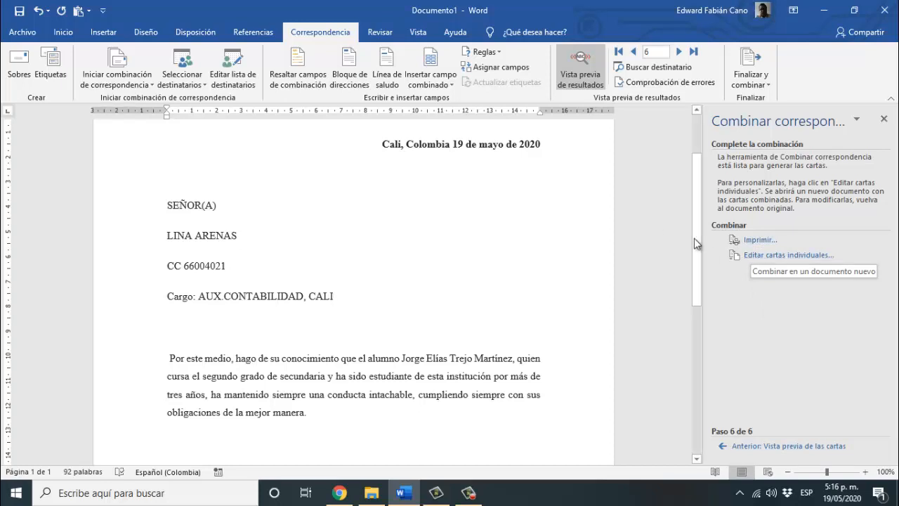
scroll(697, 192, "up", 3)
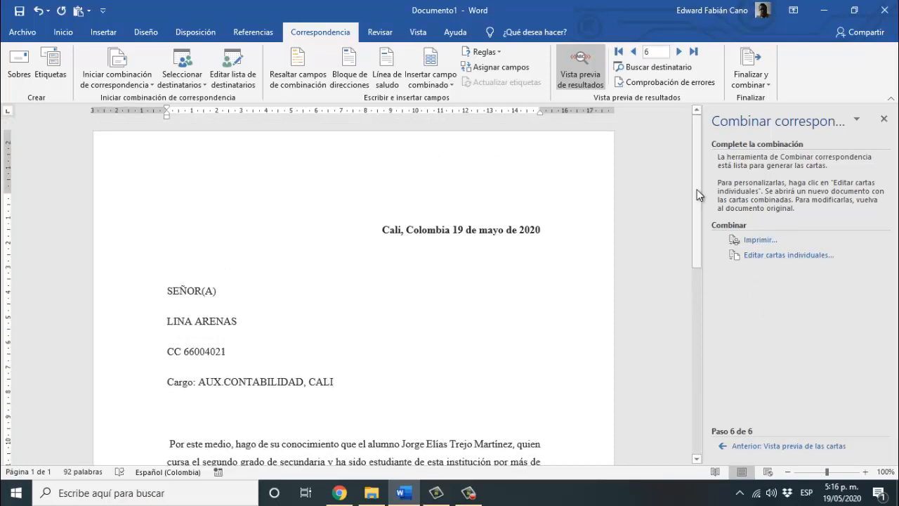
left_click(772, 259)
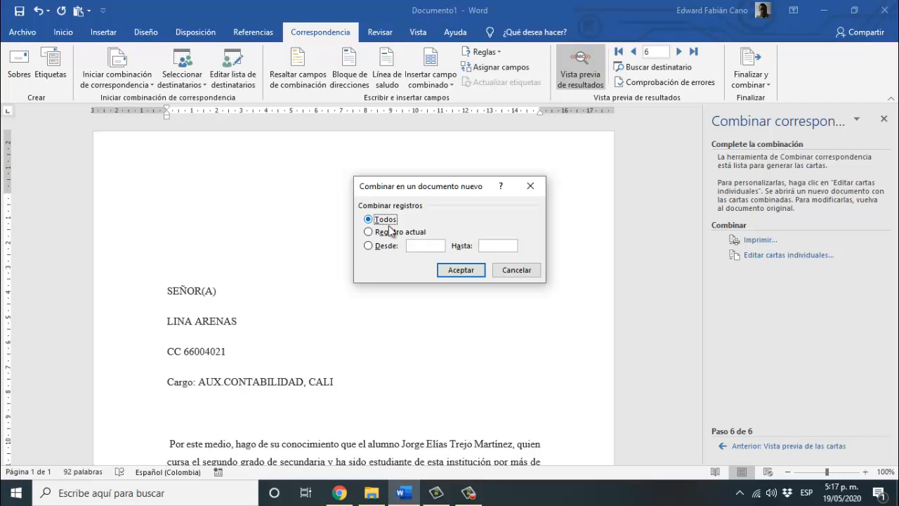
- Keep Todos selected and accept, creating Cartas1 with one letter per recipient
left_click(461, 270)
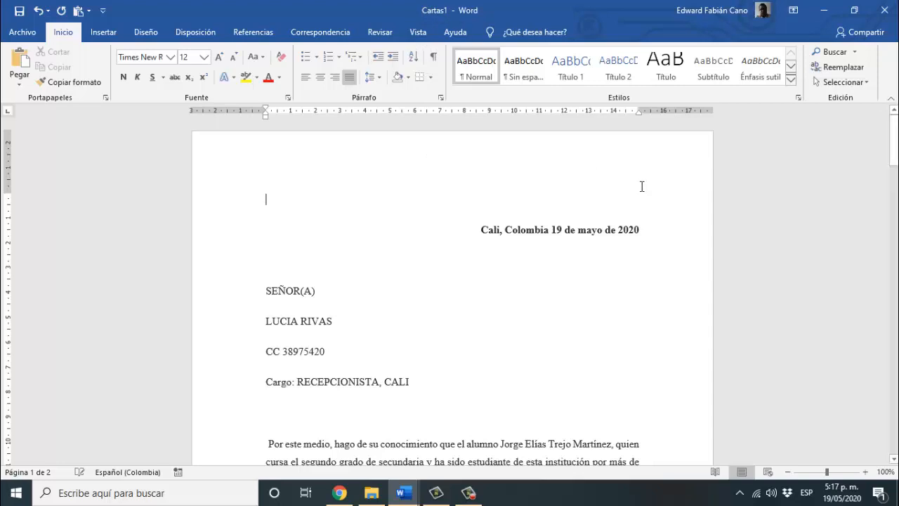
- Scroll through the 32-page Cartas1 letters, then close it to reach the save prompt
left_click(897, 140)
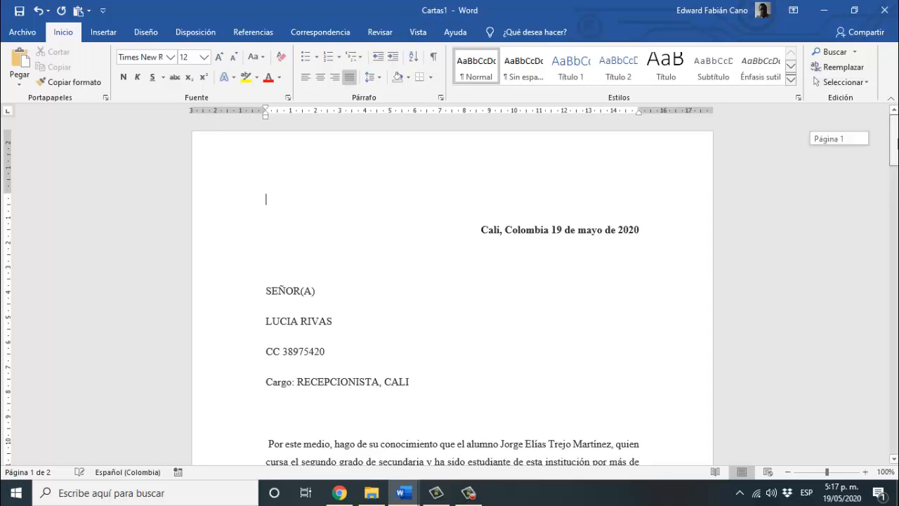
left_click_drag(897, 140, 896, 419)
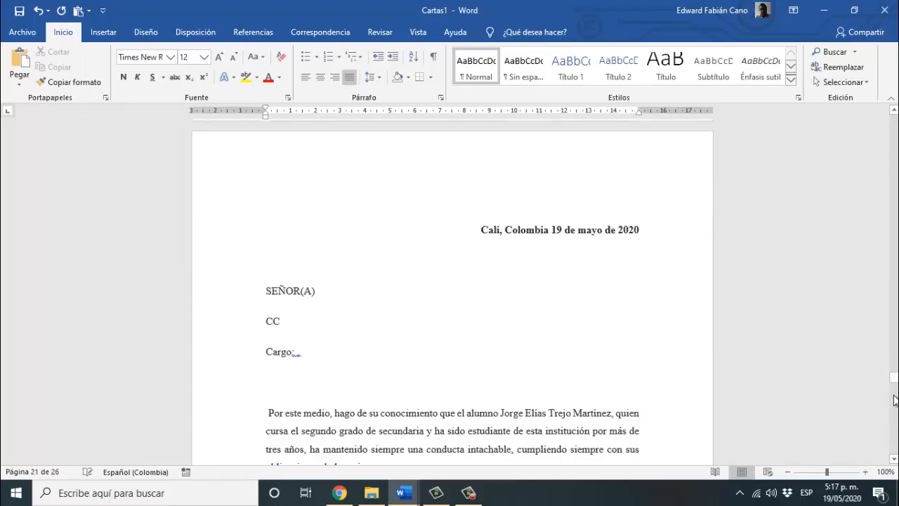
left_click_drag(896, 385, 888, 115)
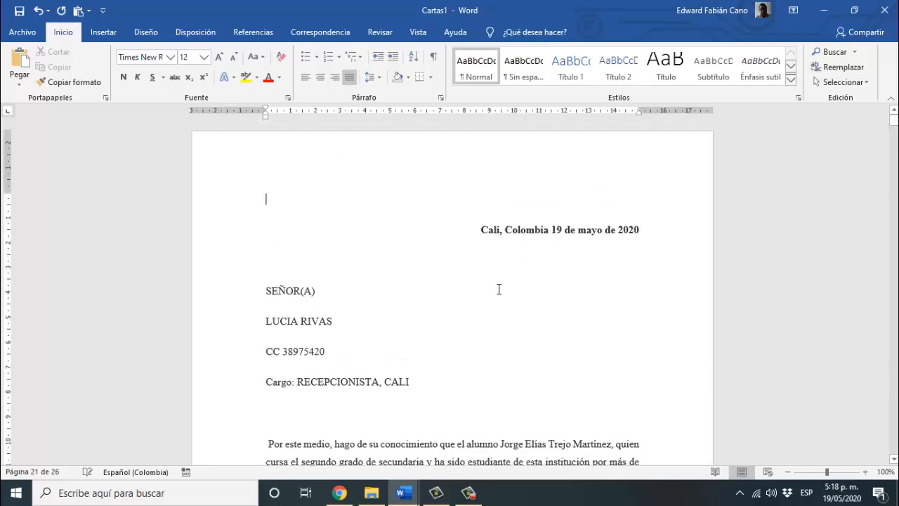
left_click(530, 304)
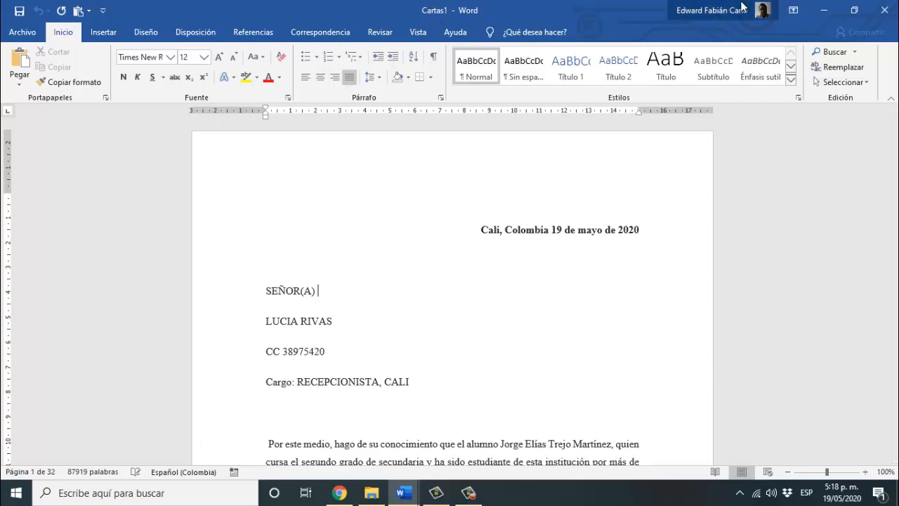
left_click(883, 10)
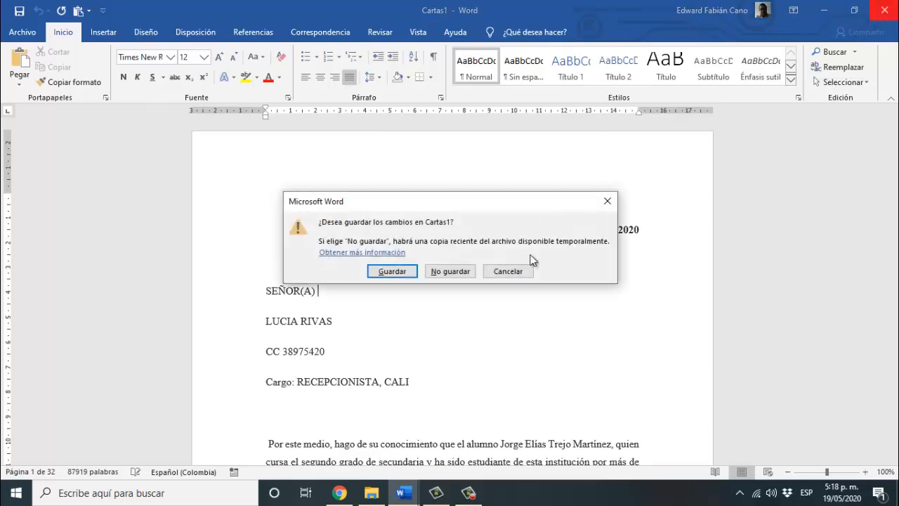
- Discard Cartas1 unsaved, return to merge step 5, and show the Listado.xlsx recipient list
left_click(435, 273)
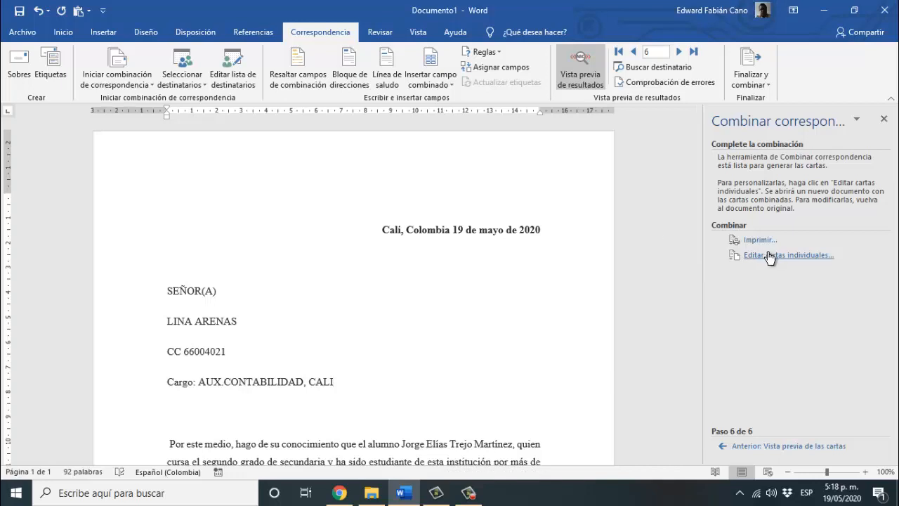
left_click(761, 448)
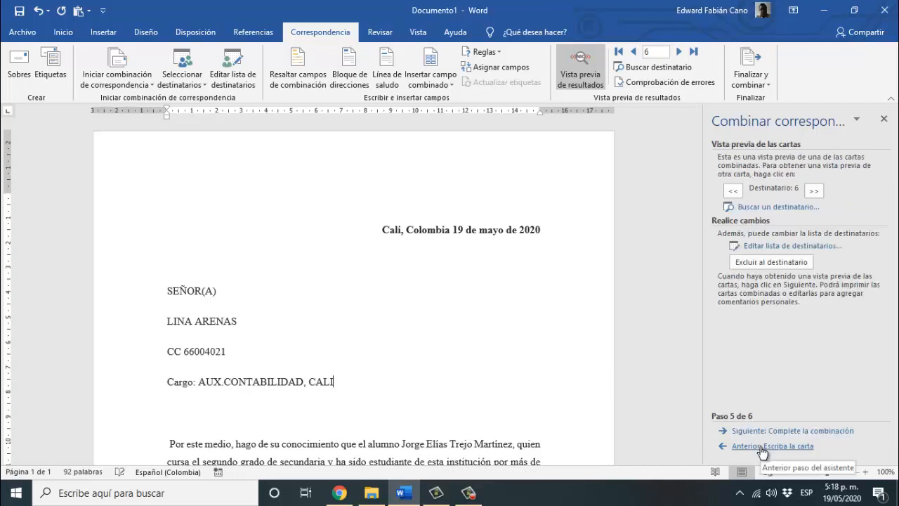
left_click(759, 247)
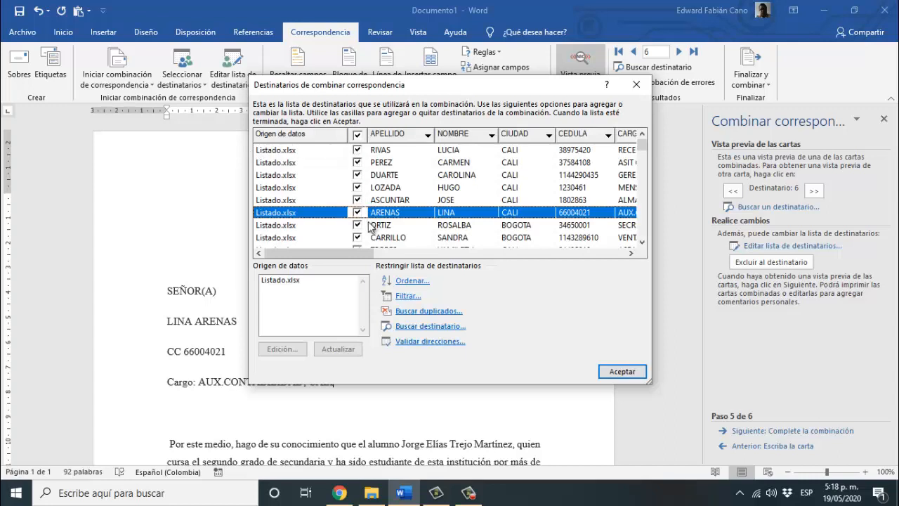
- Untick all recipients, then tick the first eight filled rows of the list
left_click(642, 243)
left_click(642, 242)
left_click(642, 242)
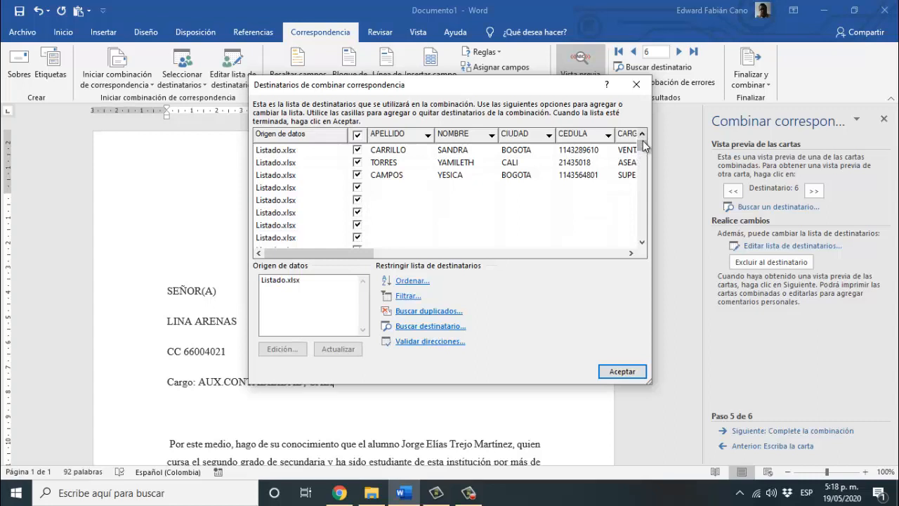
left_click_drag(642, 151, 642, 141)
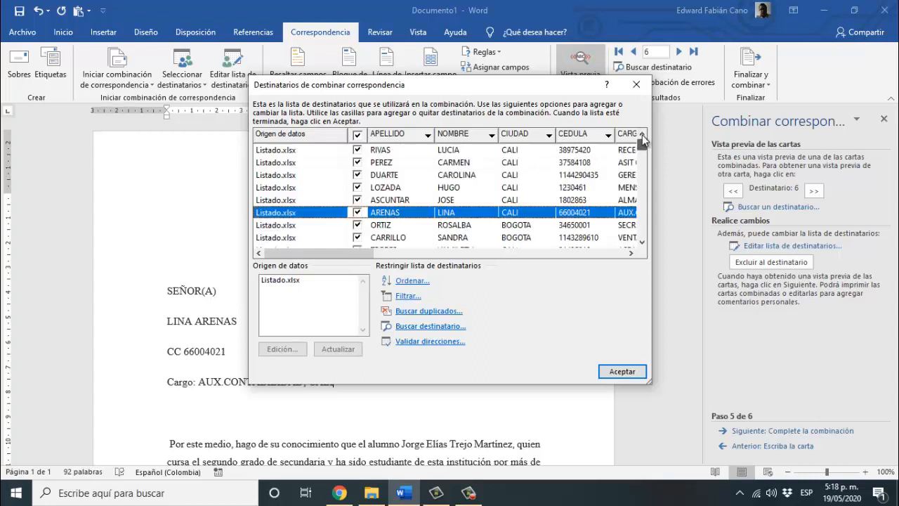
left_click(357, 150)
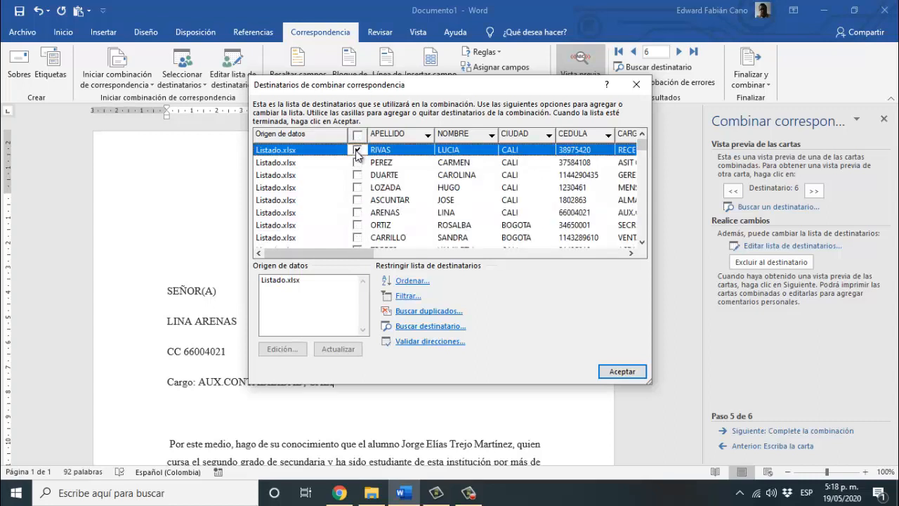
left_click(356, 163)
left_click(357, 176)
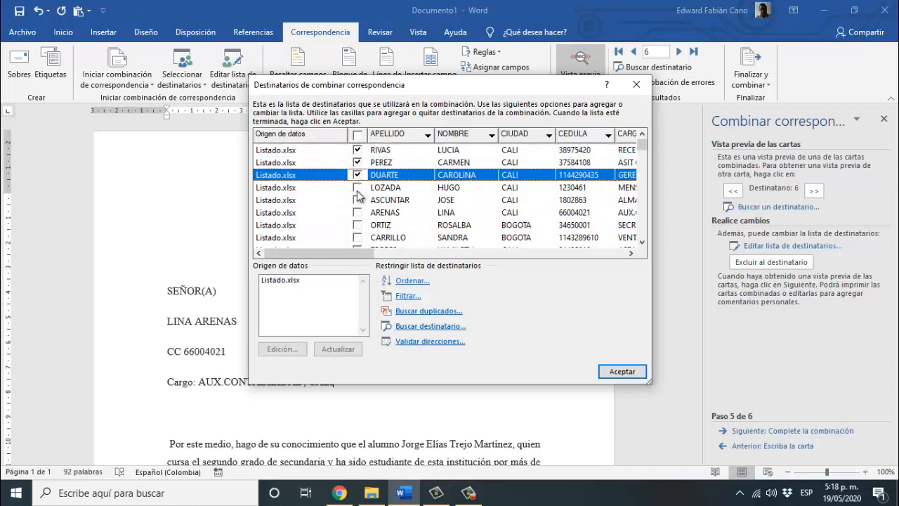
left_click(357, 188)
left_click(357, 200)
left_click(357, 212)
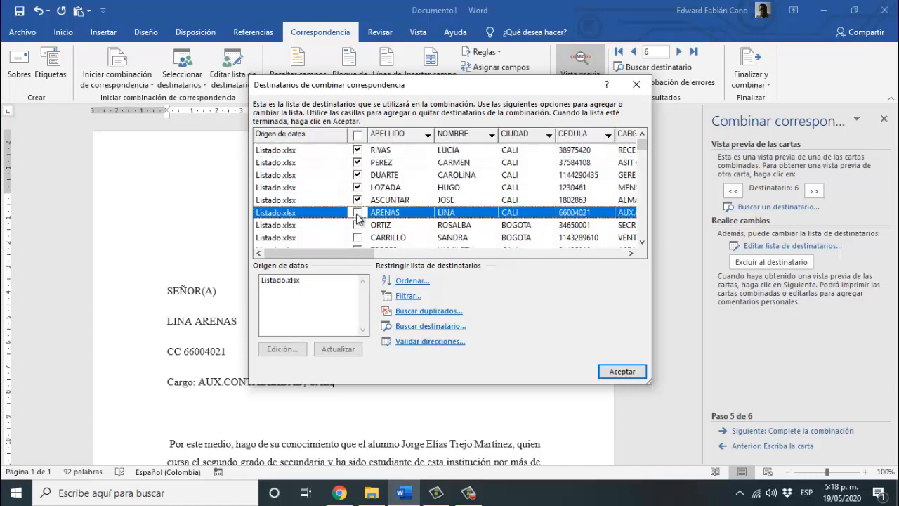
left_click(358, 225)
left_click(358, 237)
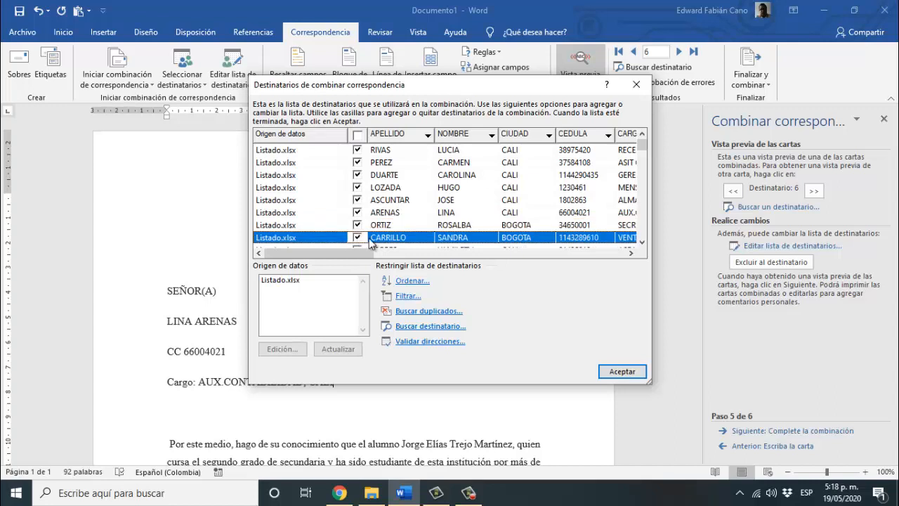
- Tick the ninth and tenth filled rows and confirm the ten-recipient selection
left_click(641, 242)
left_click(642, 241)
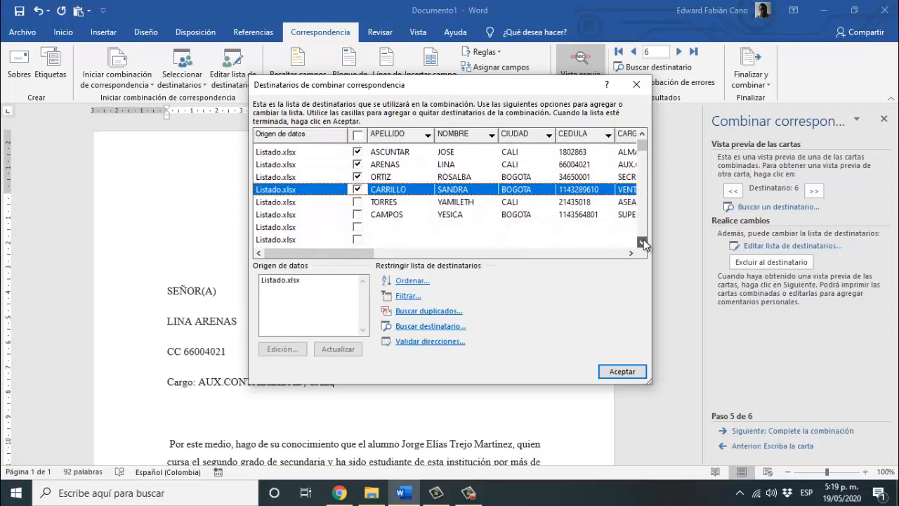
left_click(358, 200)
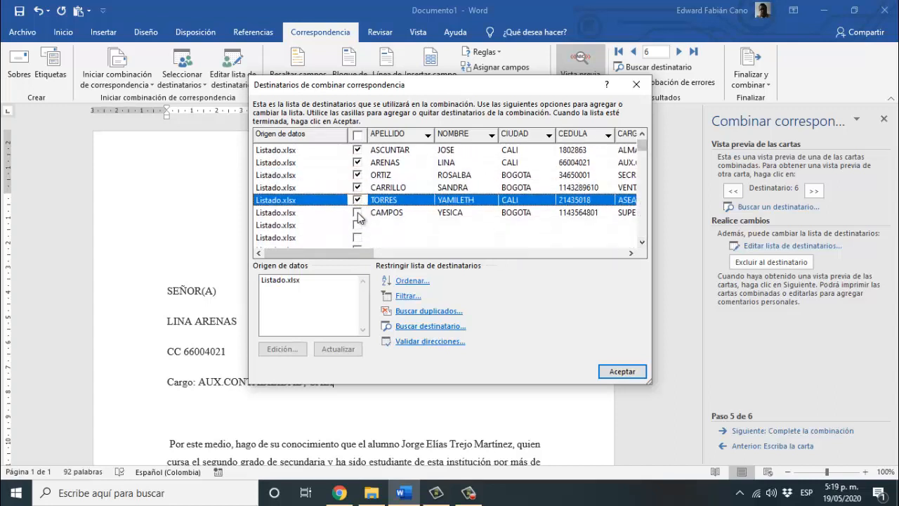
left_click(359, 213)
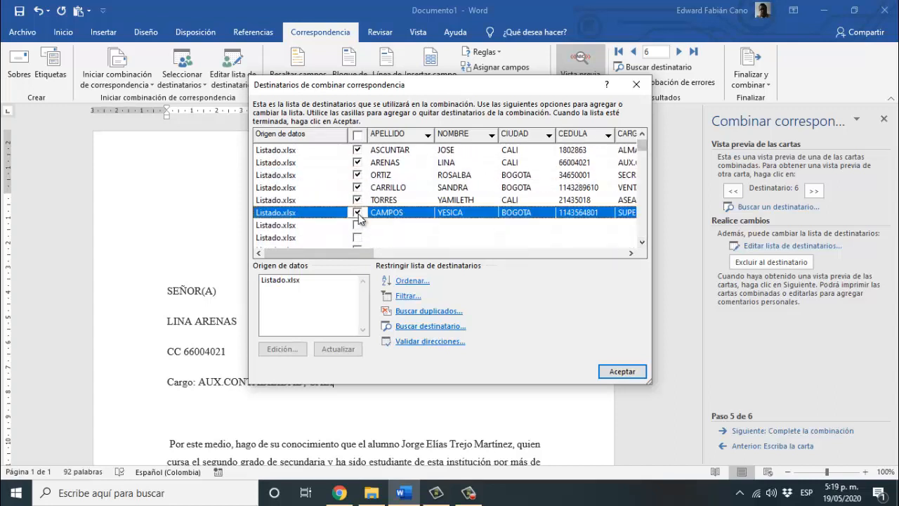
left_click(642, 142)
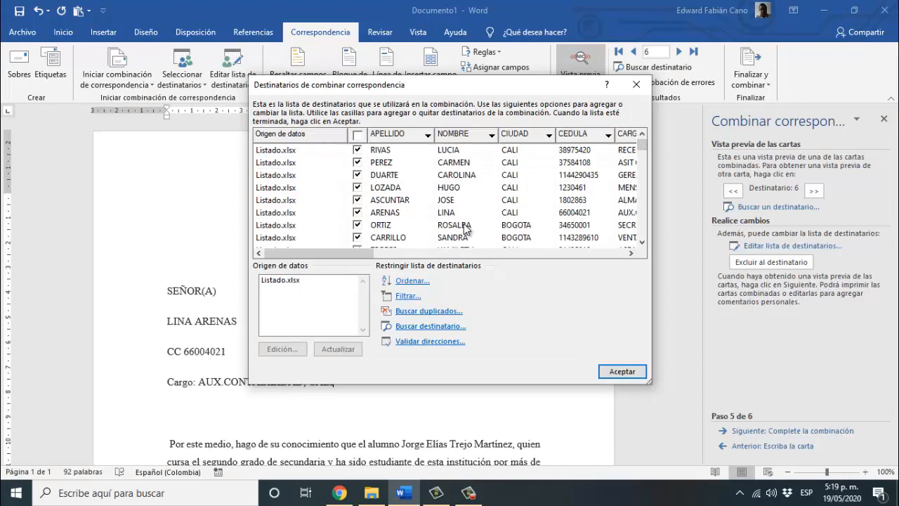
left_click(622, 371)
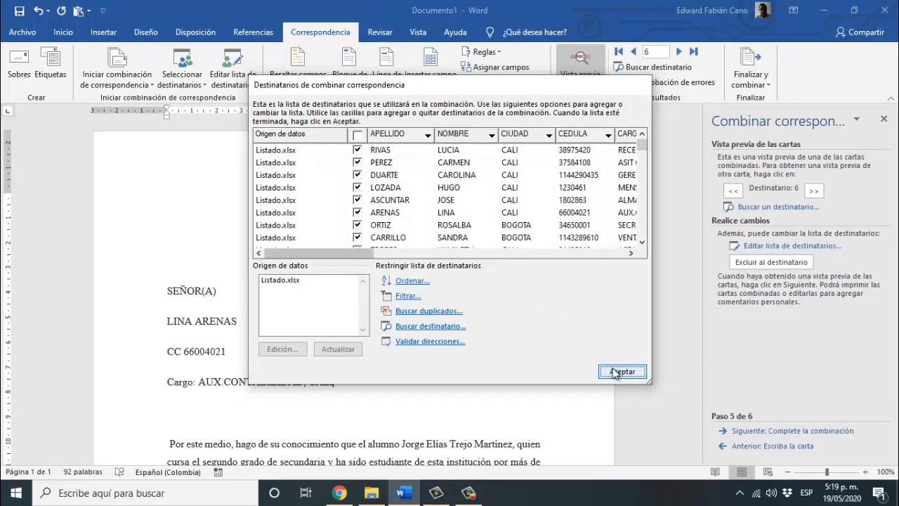
- Complete the merge with Todos into a new document of individual letters, Cartas2
left_click(766, 431)
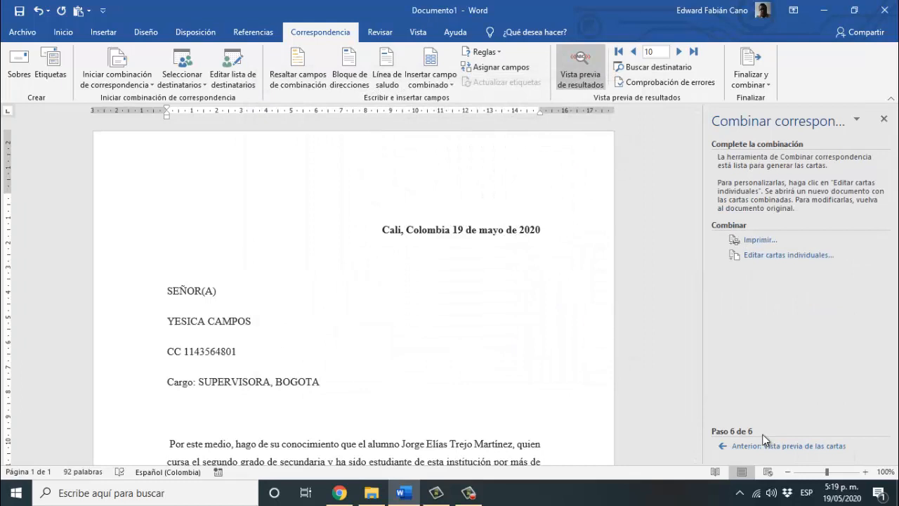
left_click(751, 257)
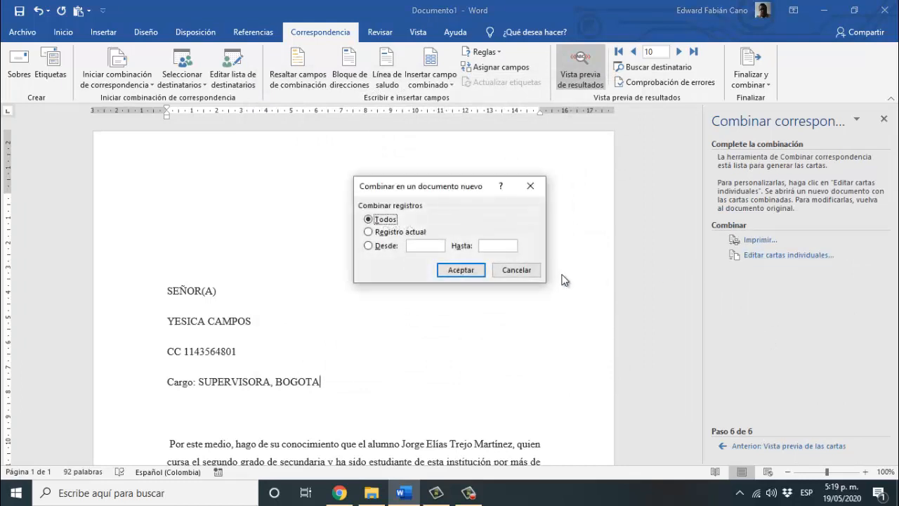
left_click(473, 270)
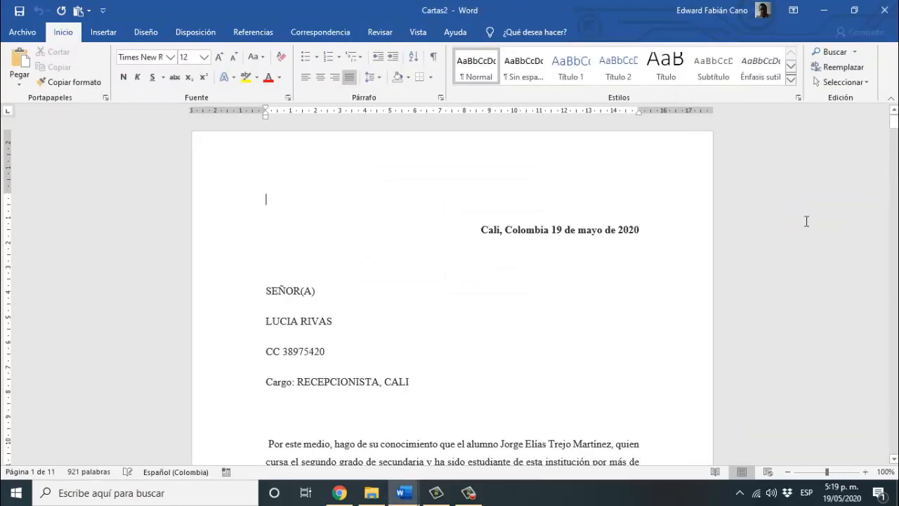
- Review the 11-page Cartas2, checking the letter on page 10 and its recipient name
left_click(545, 317)
mouse_move(898, 124)
left_mouse_down()
mouse_move(896, 437)
mouse_move(896, 407)
left_mouse_up()
left_click(525, 421)
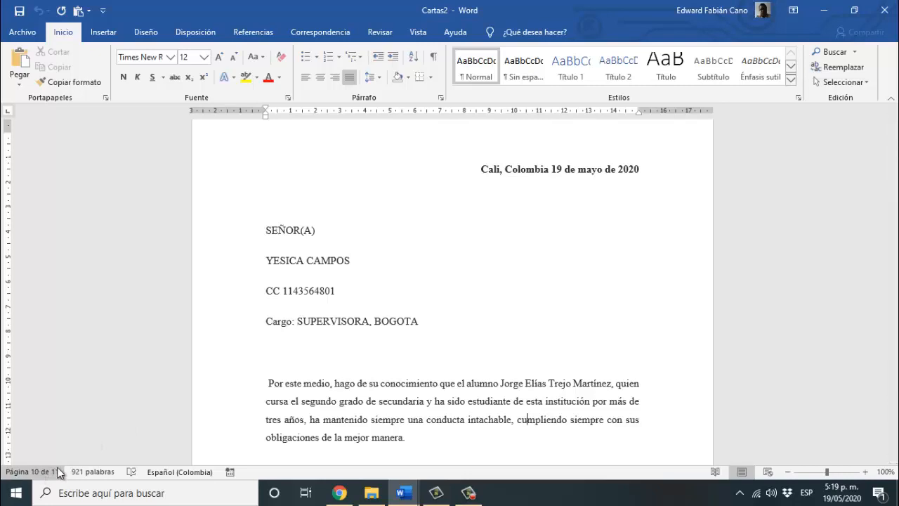
left_click(427, 280)
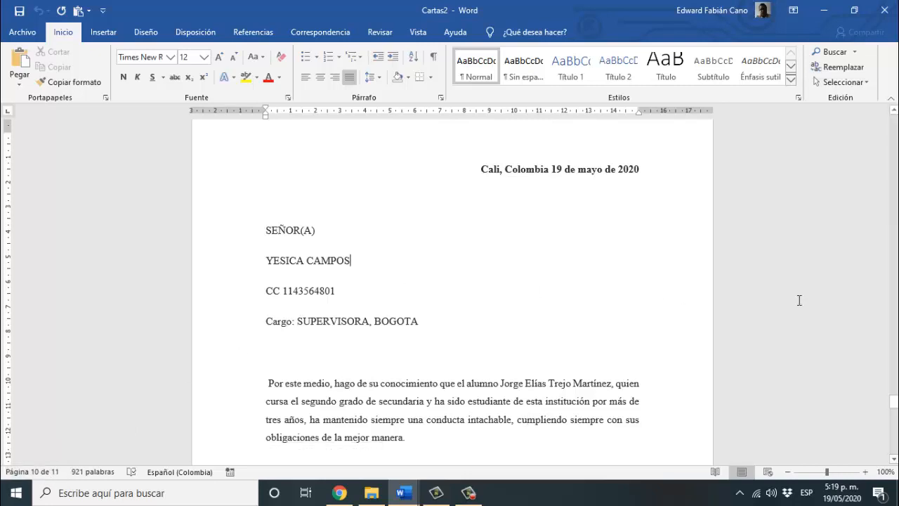
left_click_drag(895, 409, 892, 107)
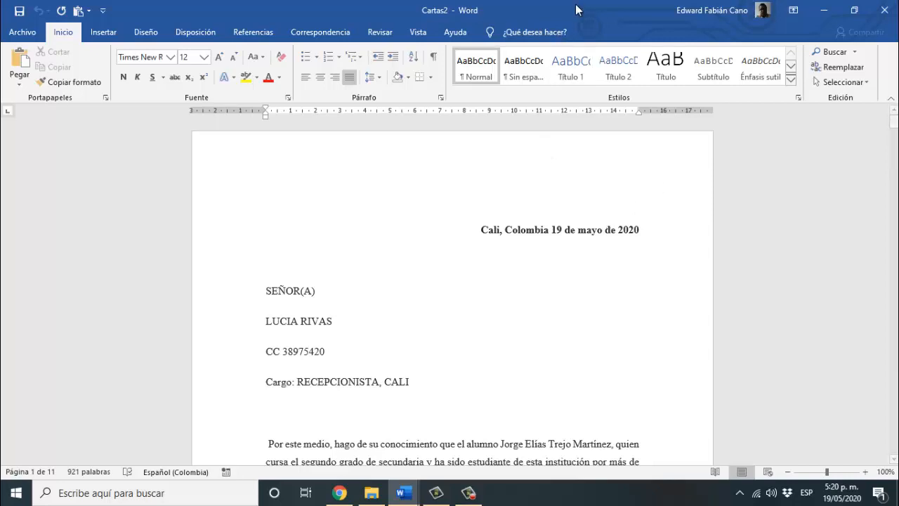
- Close Cartas2 without saving and scroll through Documento1, previewing recipient 10 (SUPERVISORA, BOGOTA)
left_click(884, 10)
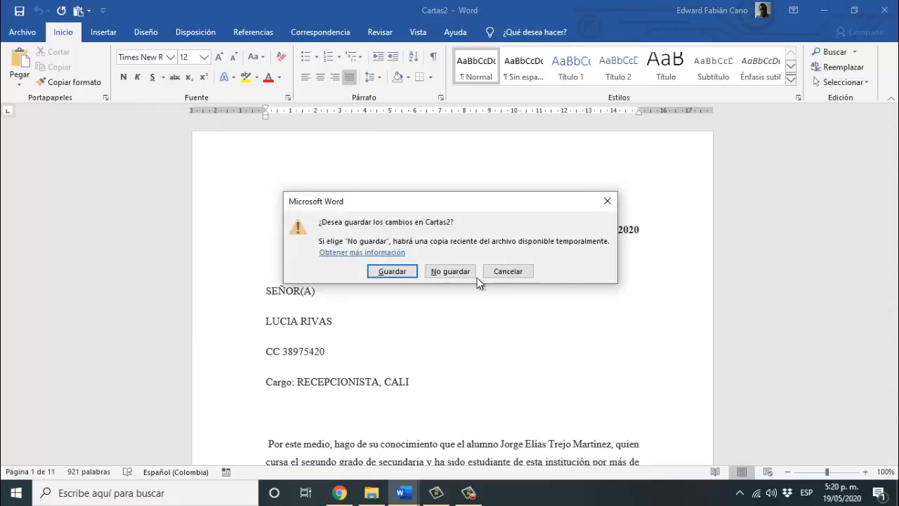
left_click(458, 273)
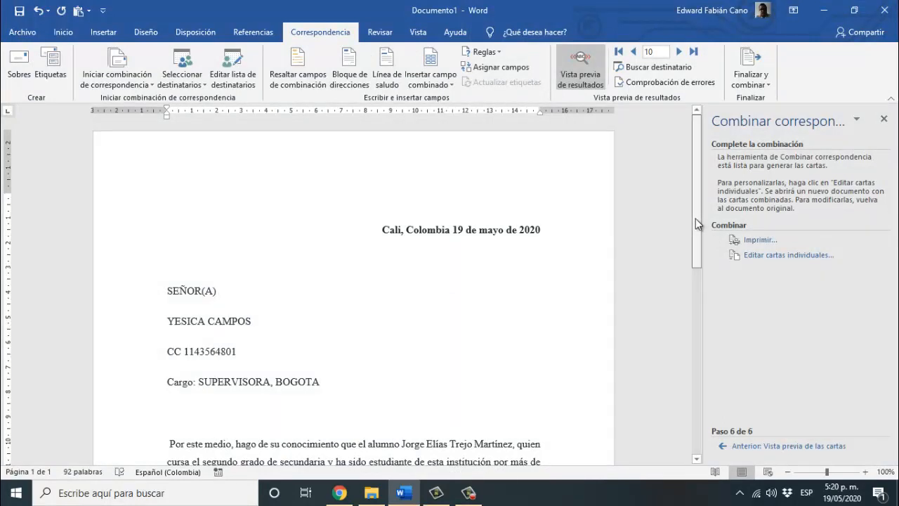
mouse_move(696, 222)
left_mouse_down()
mouse_move(706, 278)
mouse_move(714, 261)
mouse_move(708, 214)
left_mouse_up()
left_click(477, 303)
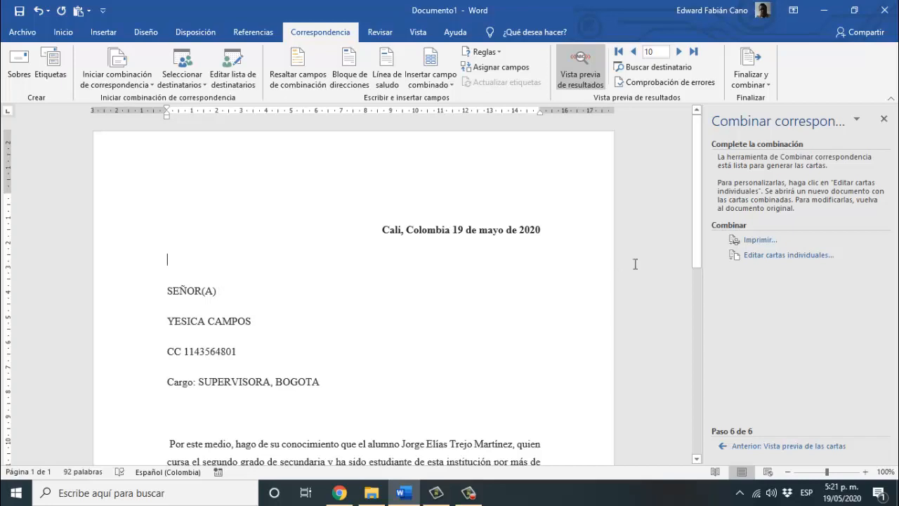
mouse_move(701, 258)
left_mouse_down()
mouse_move(705, 420)
mouse_move(687, 215)
left_mouse_up()
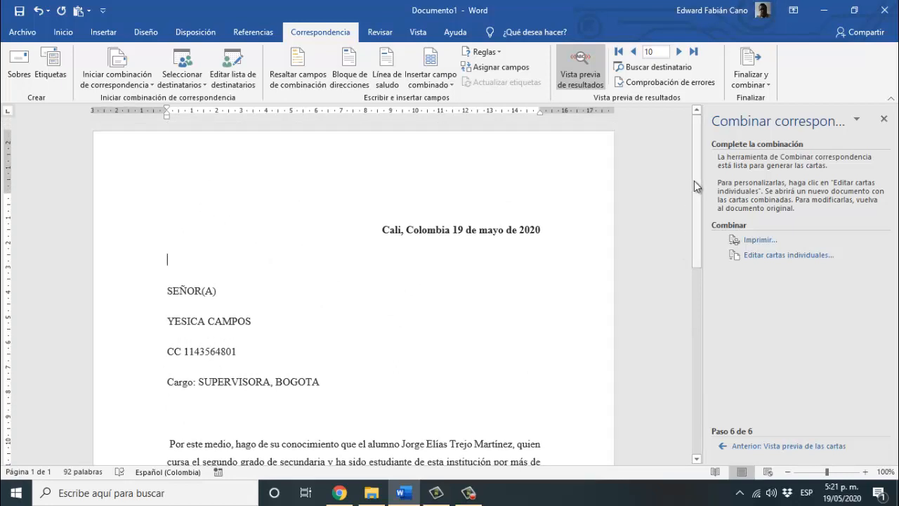
scroll(695, 187, "down", 1)
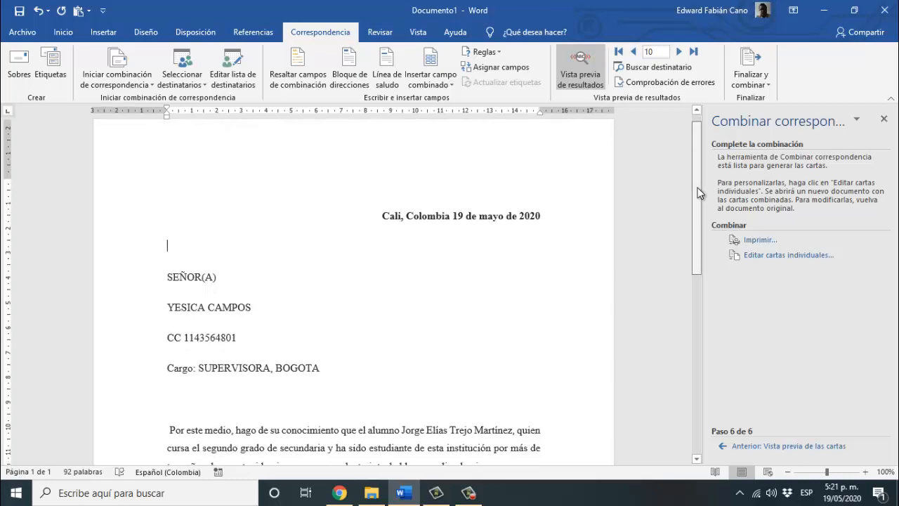